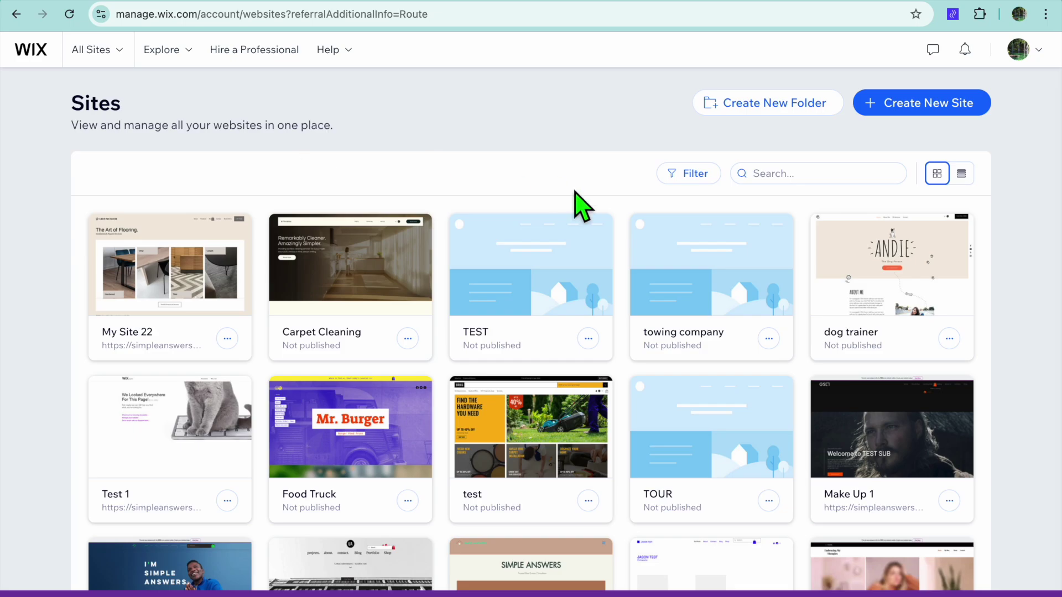
# Step: Start a new site without the AI chat and set its website type to Piano Instructor
pyautogui.click(914, 113)
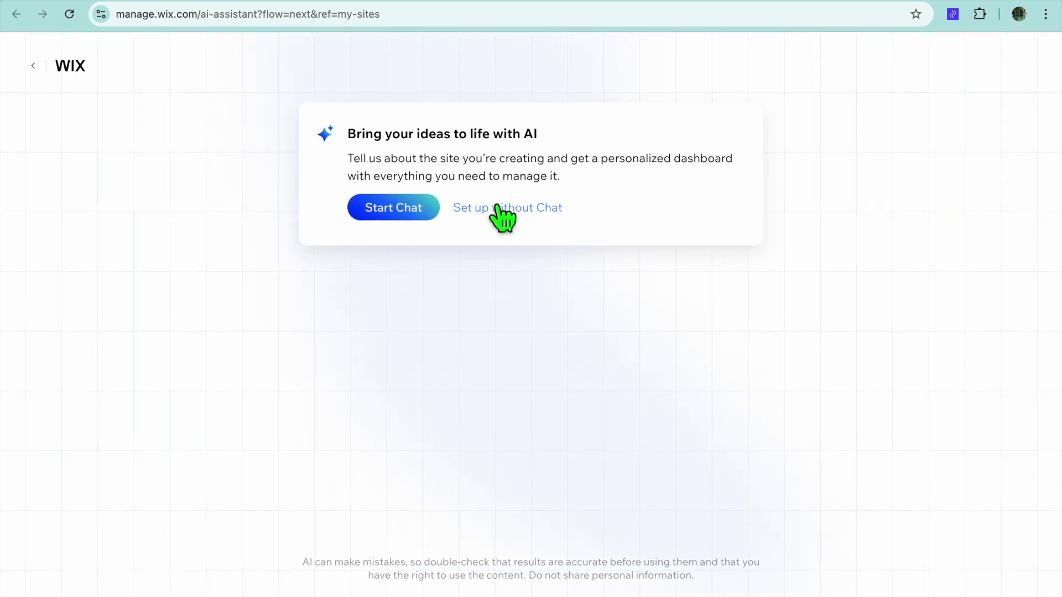
pyautogui.click(497, 207)
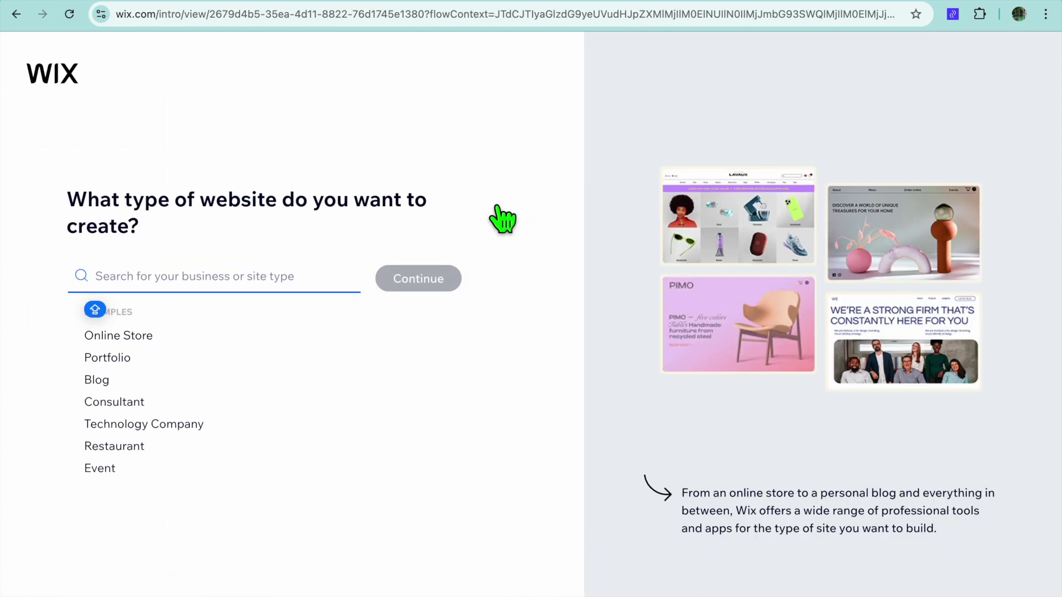
pyautogui.write('P')
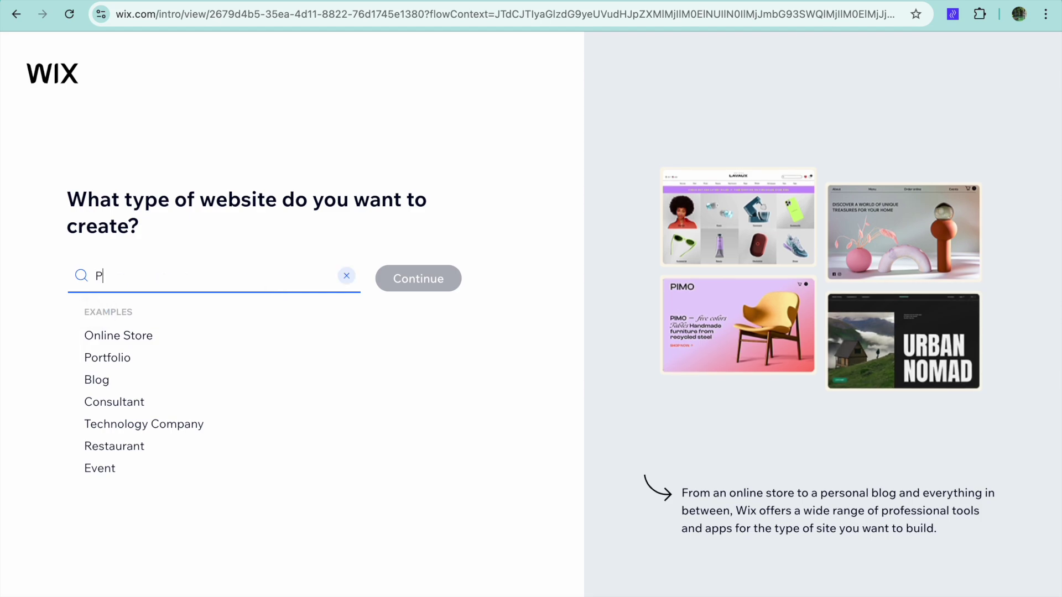
pyautogui.write('lA')
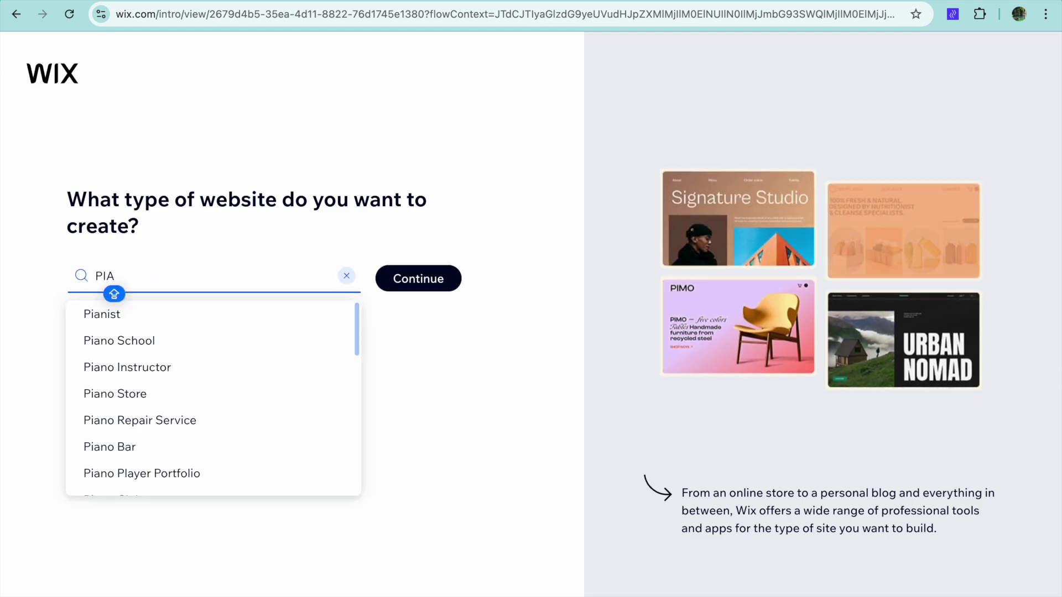
pyautogui.write('NO')
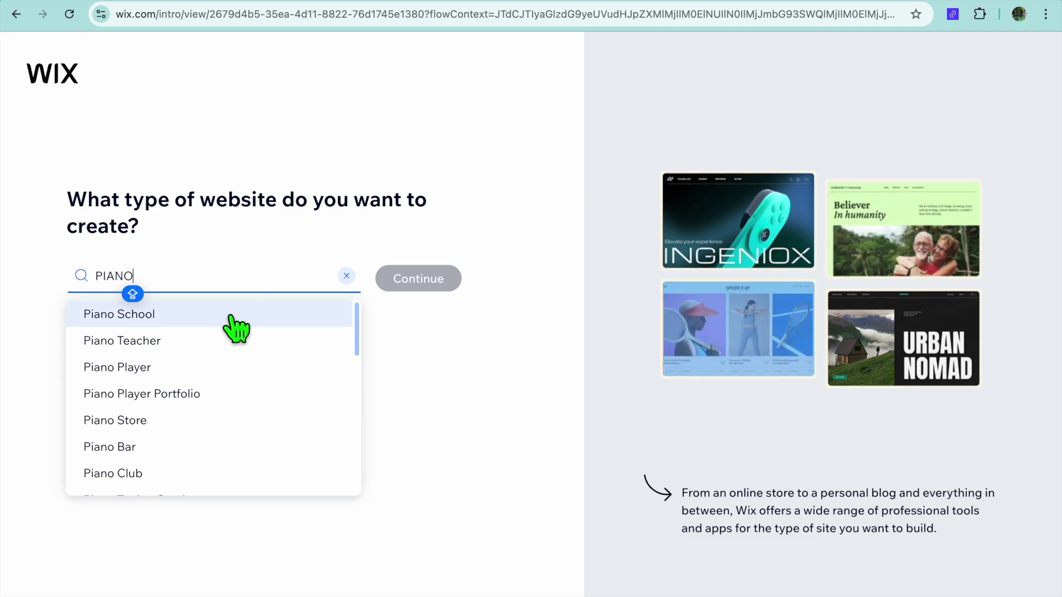
pyautogui.scroll(-3, 224, 351)
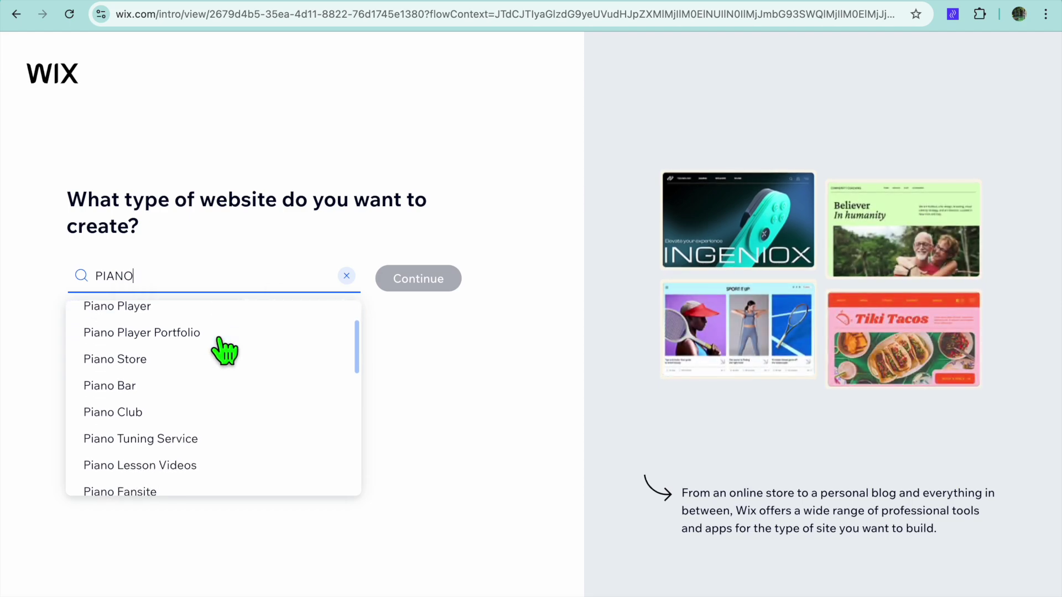
pyautogui.scroll(-5, 223, 351)
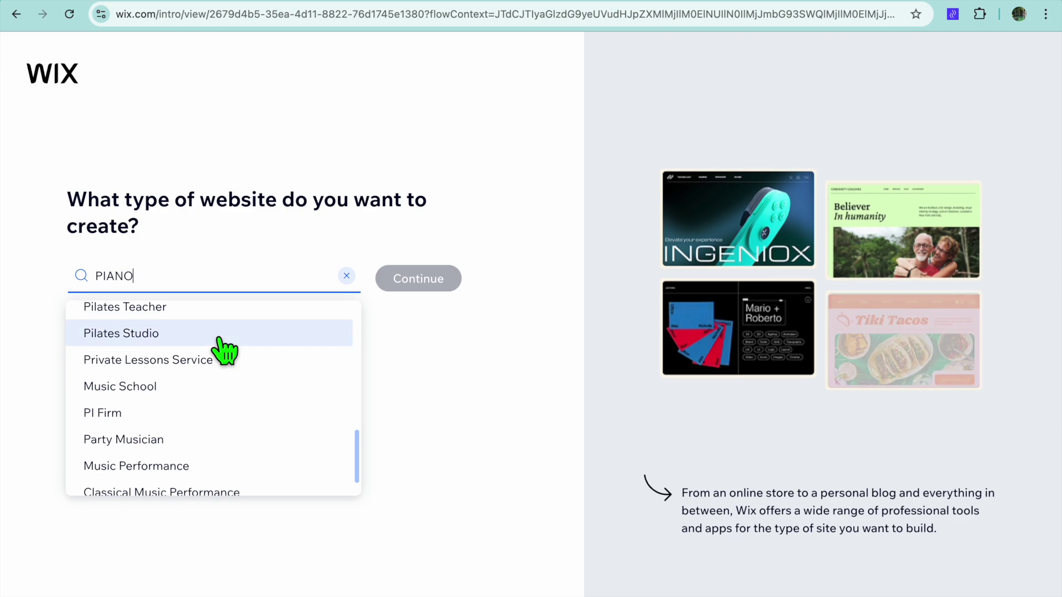
pyautogui.write('I')
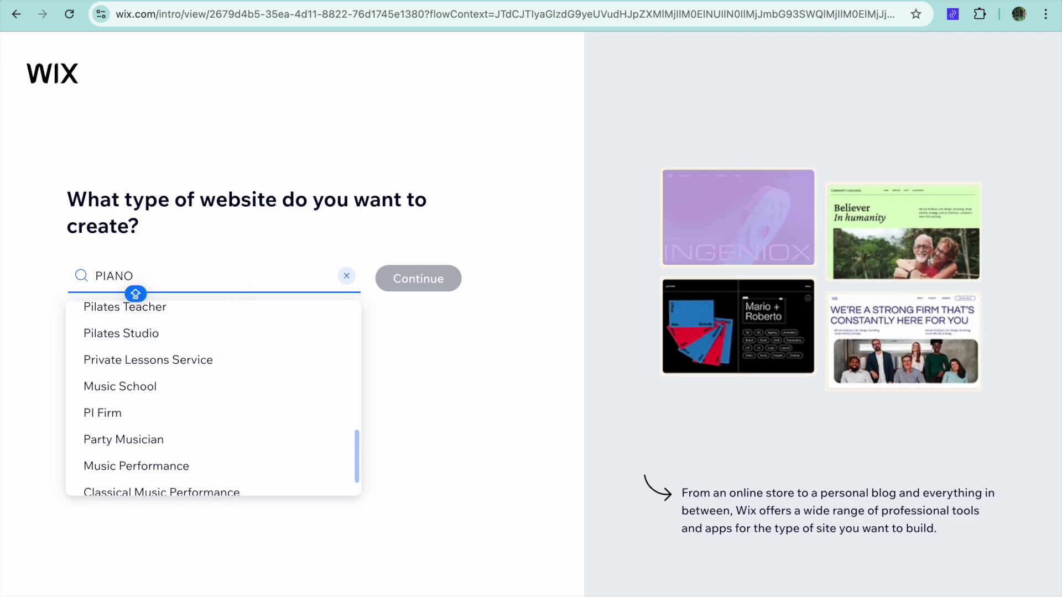
pyautogui.write('N')
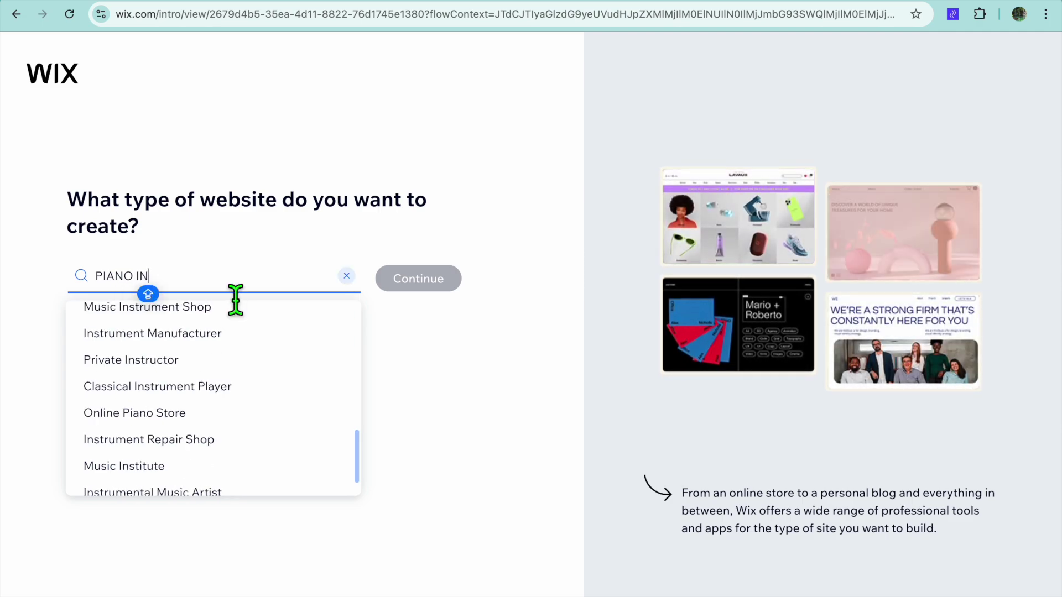
pyautogui.click(183, 315)
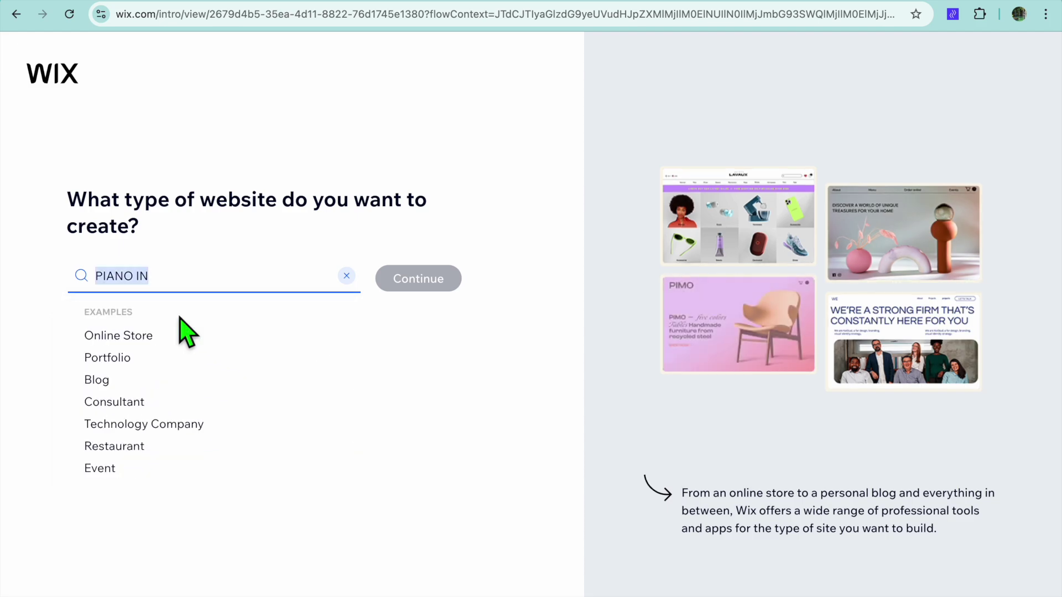
pyautogui.click(435, 285)
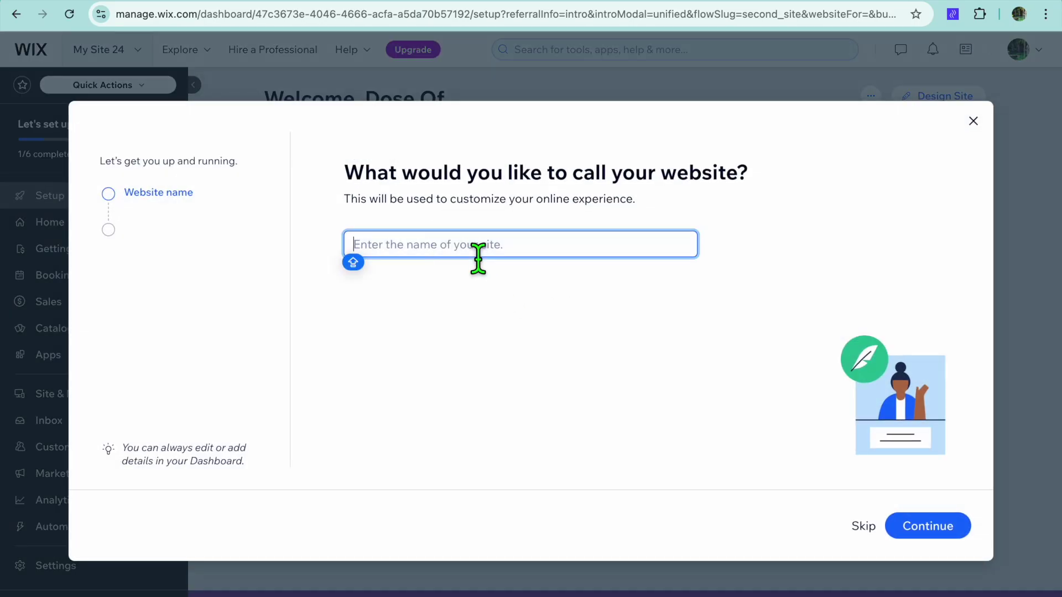
# Step: Name the website TEST and set its goals to Sell products, Offer services and Share knowledge
pyautogui.write('TEST')
pyautogui.click(931, 530)
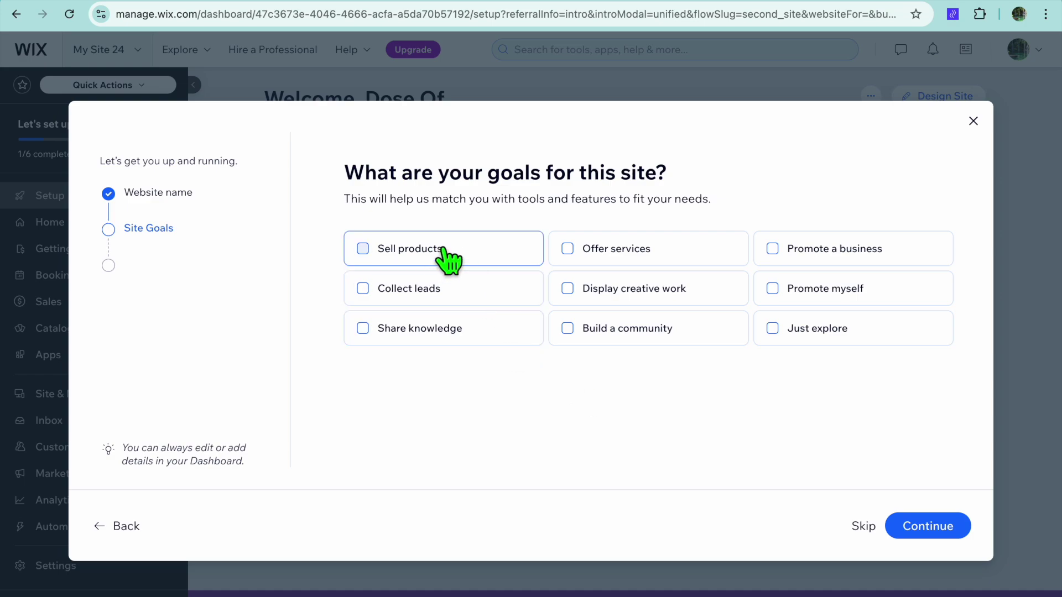
pyautogui.click(414, 253)
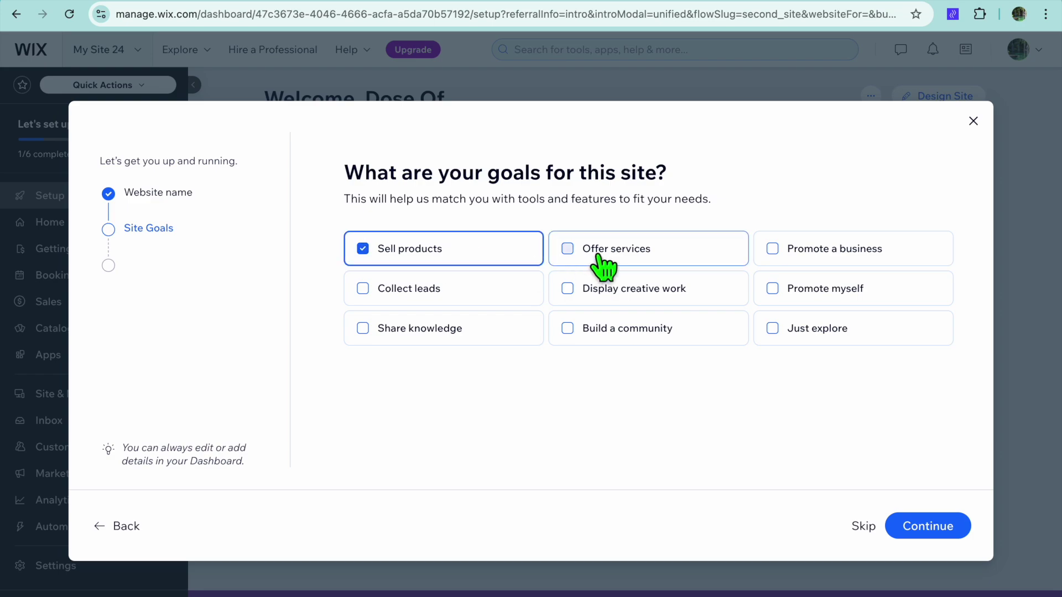
pyautogui.click(615, 260)
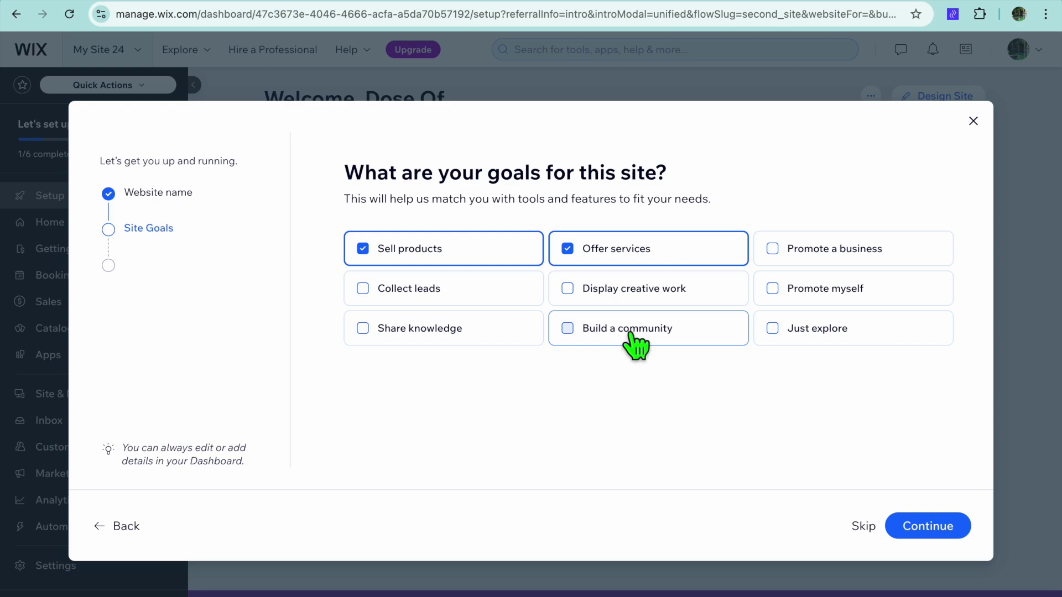
pyautogui.click(416, 331)
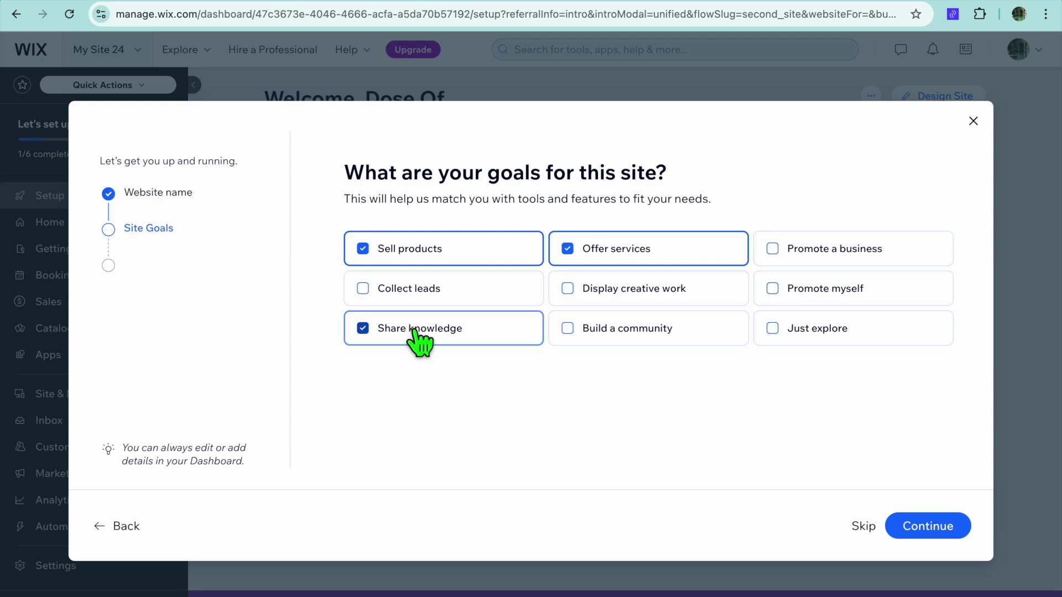
pyautogui.click(944, 530)
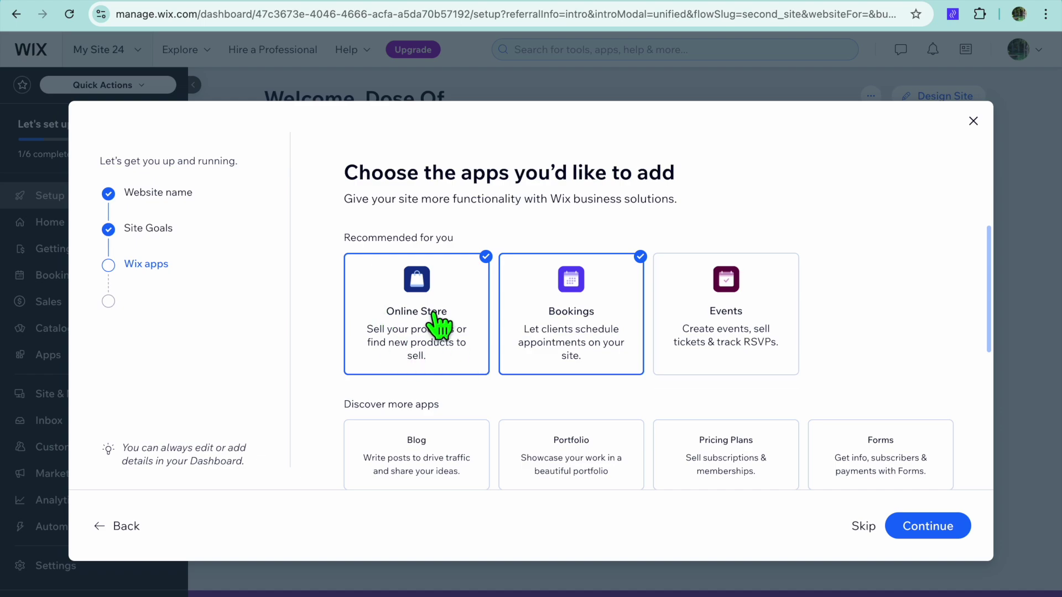
# Step: Add the Blog and Online Programs apps to the recommended selection and finish the setup through to the site dashboard
pyautogui.scroll(-3, 578, 351)
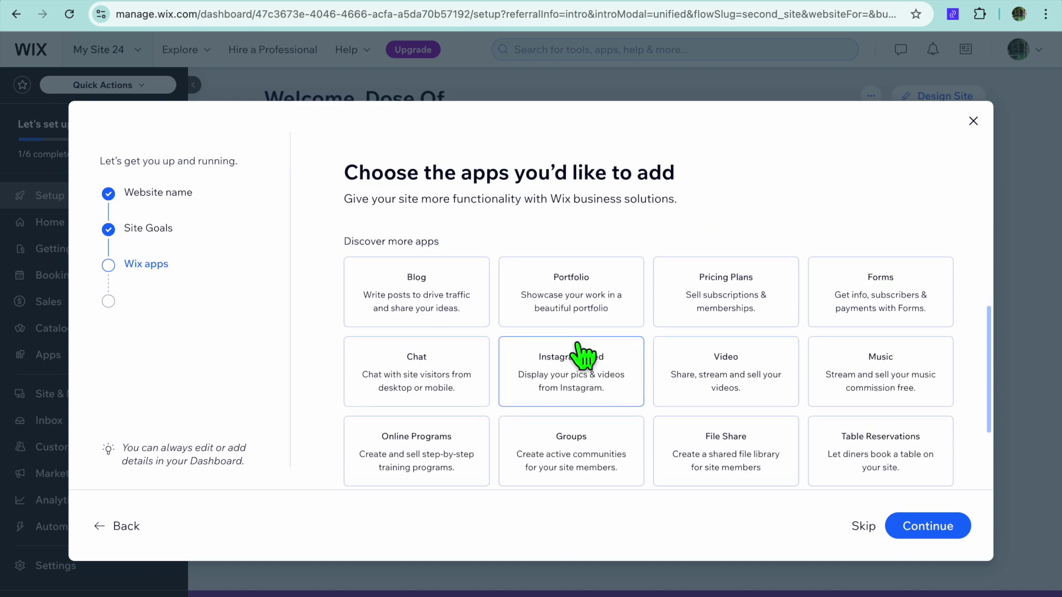
pyautogui.click(430, 301)
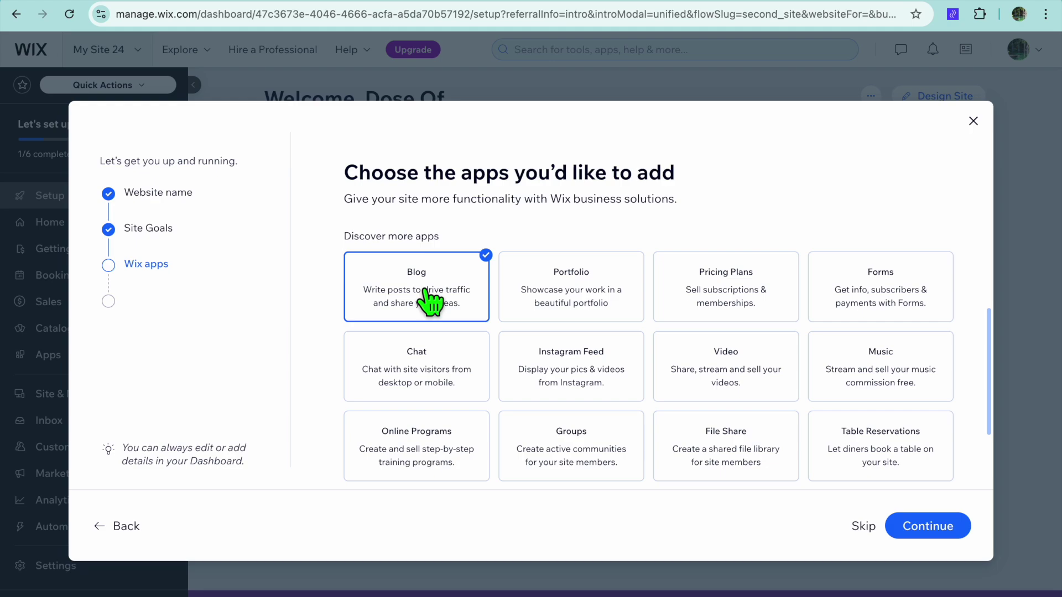
pyautogui.scroll(-2, 576, 326)
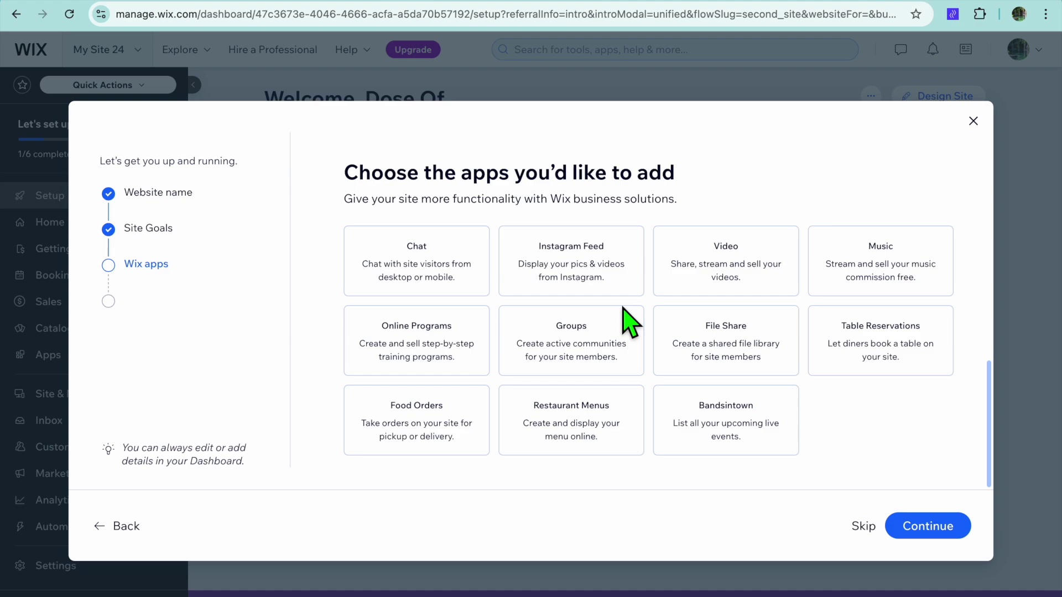
pyautogui.scroll(1, 626, 321)
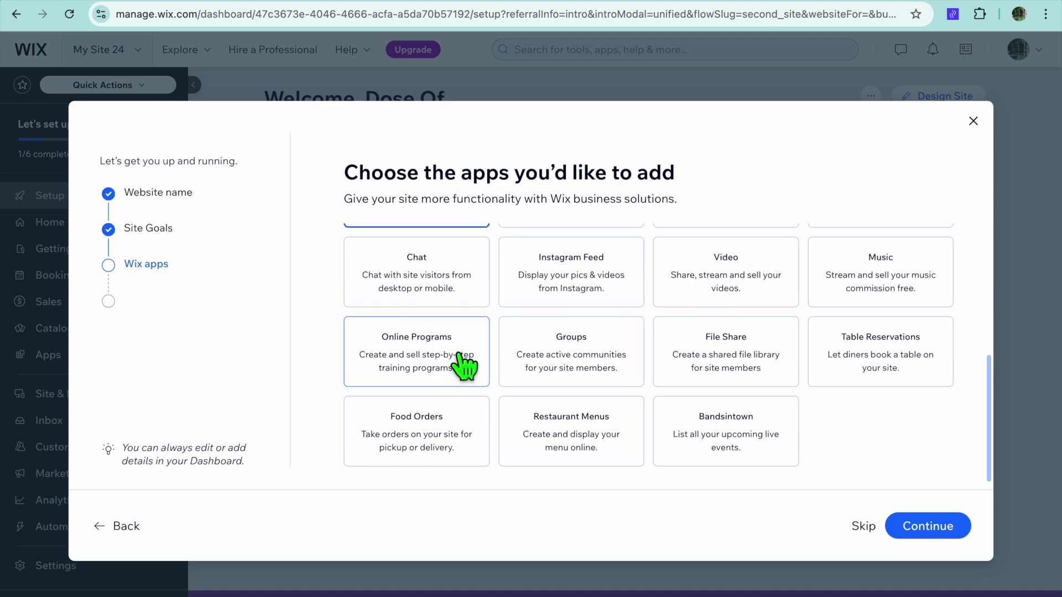
pyautogui.click(419, 361)
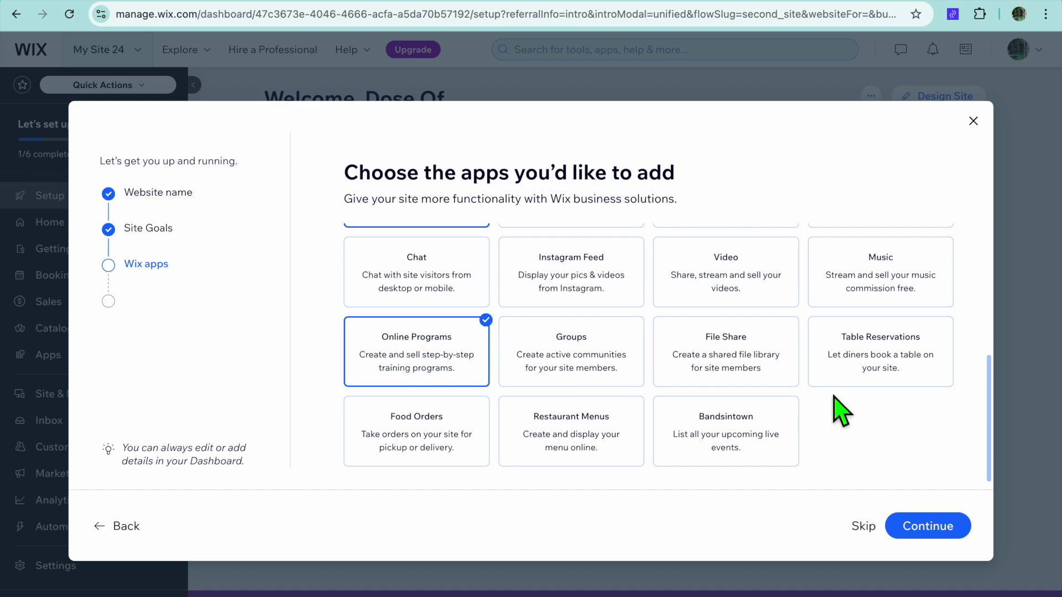
pyautogui.click(937, 532)
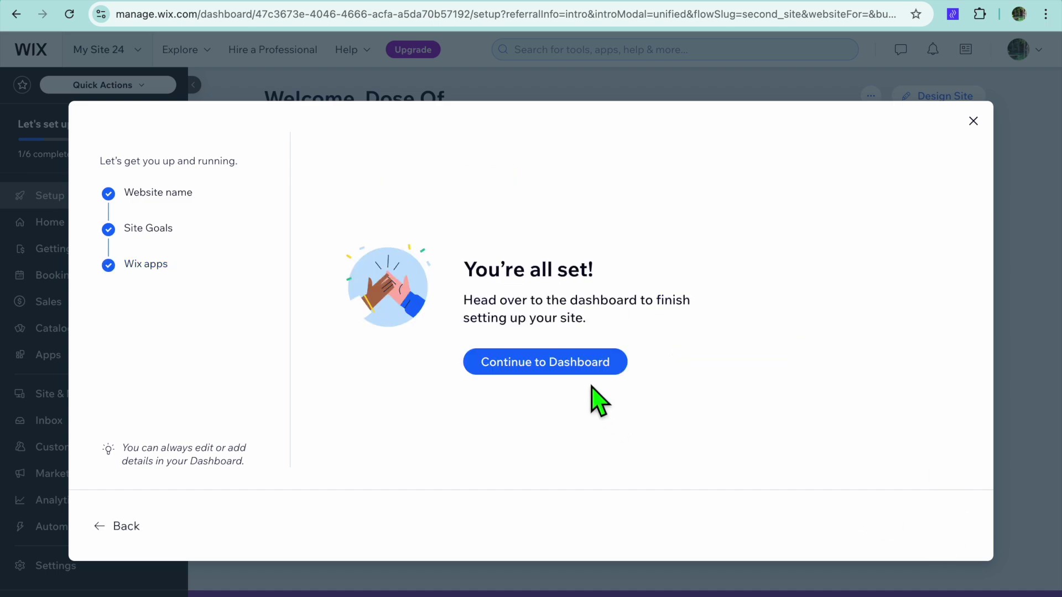
pyautogui.click(575, 376)
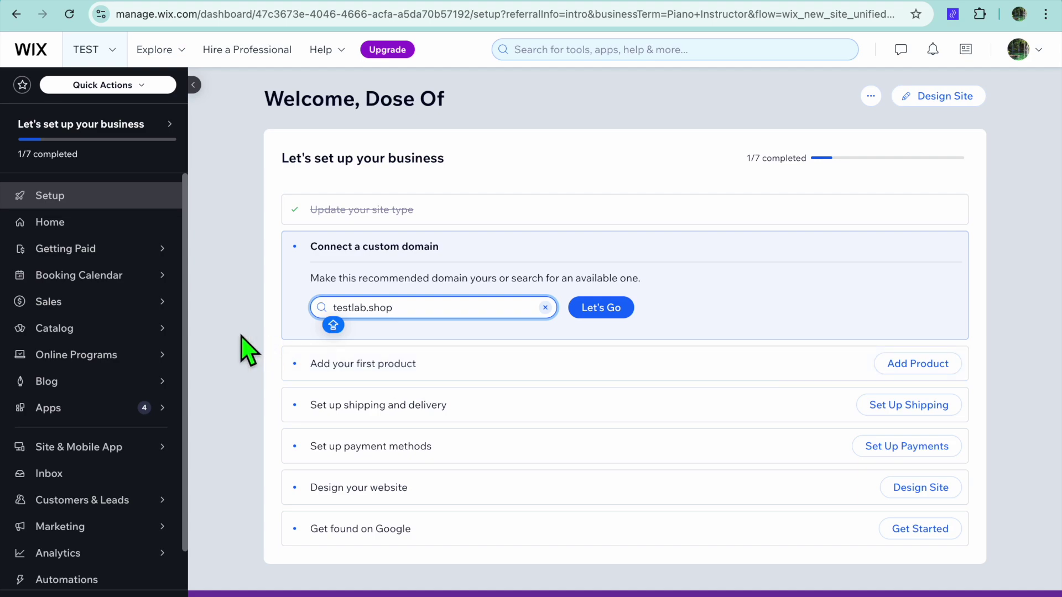
# Step: Open the store's product catalog, dismiss the product tip and view the types offered for a new product
pyautogui.click(87, 332)
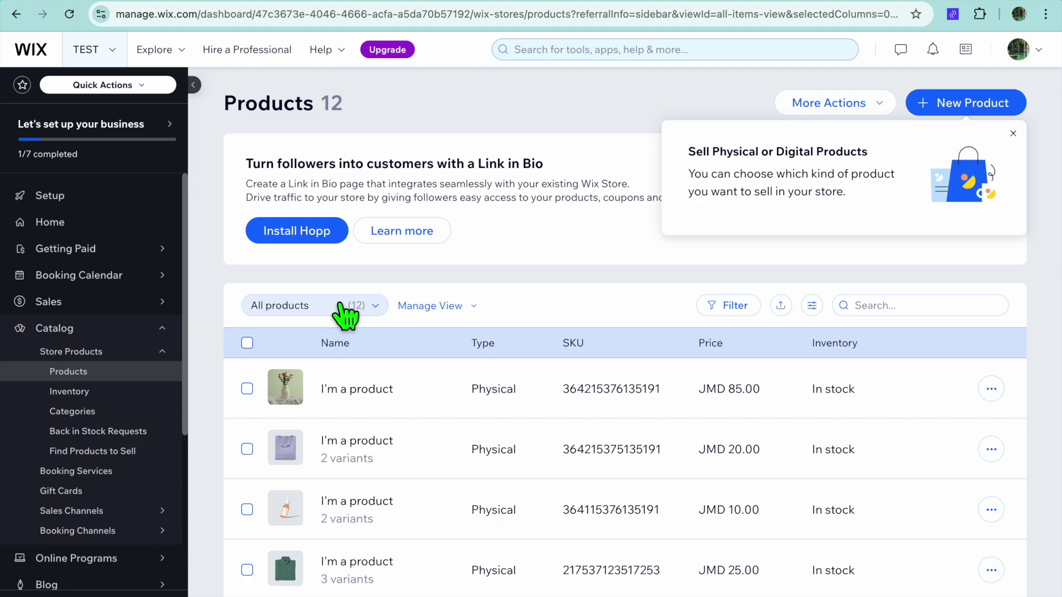
pyautogui.click(1013, 135)
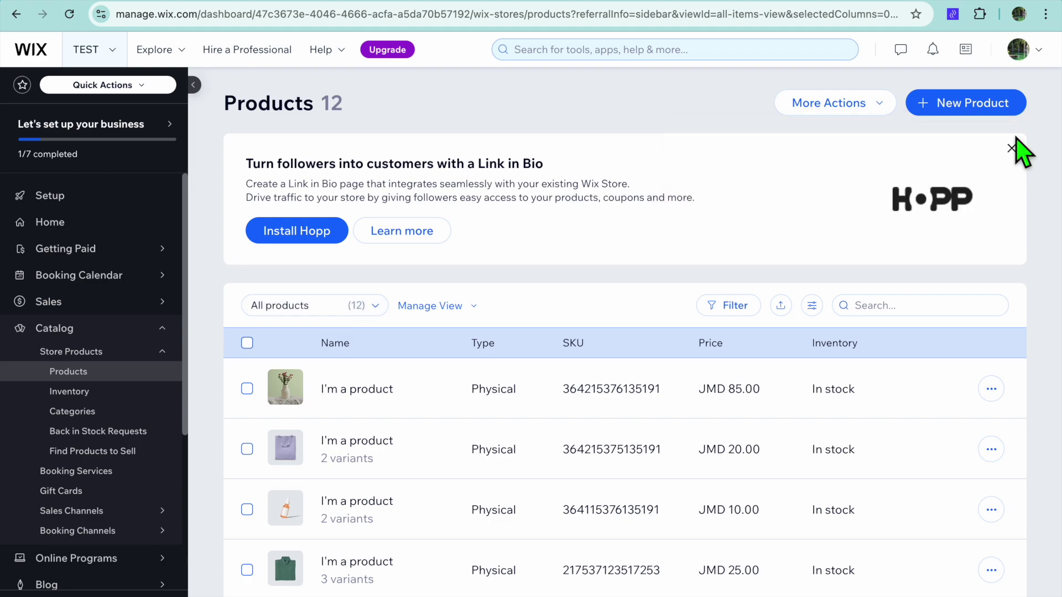
pyautogui.click(968, 101)
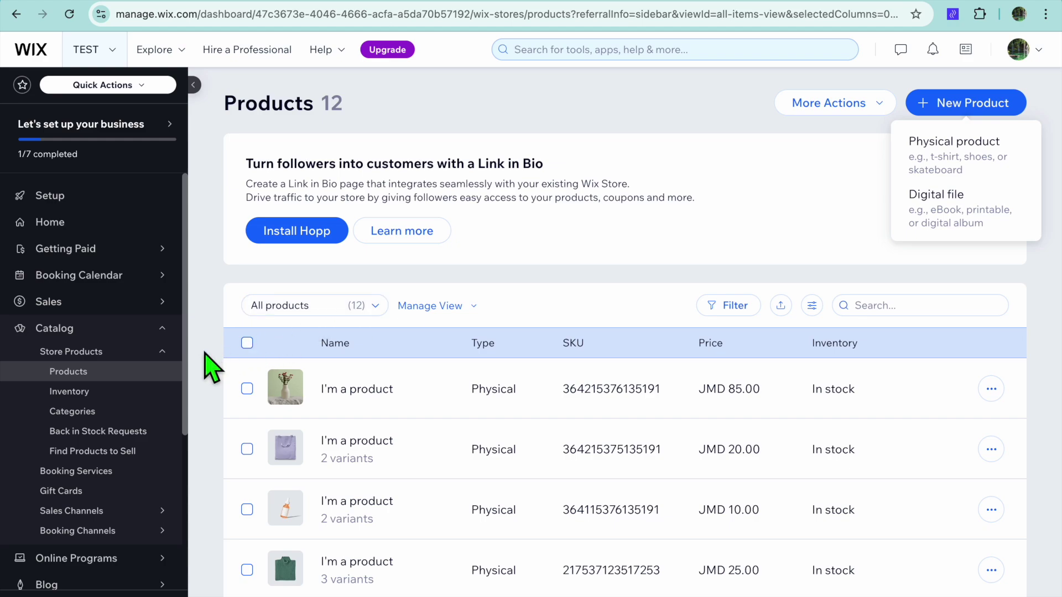
# Step: Start a new appointment booking service from scratch and name it PIANO LESSONS
pyautogui.scroll(-1, 129, 377)
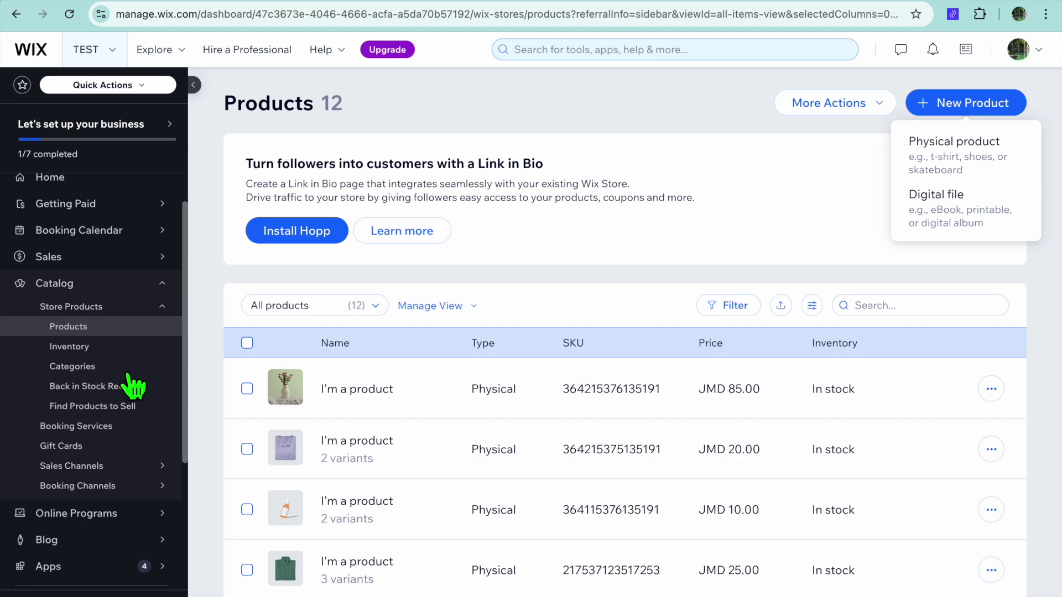
pyautogui.click(108, 412)
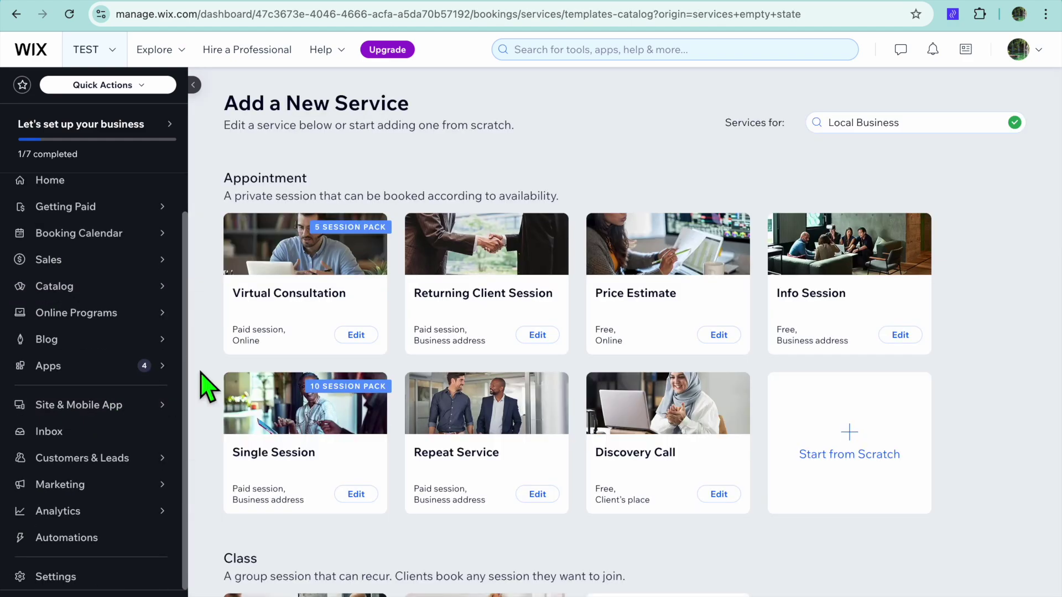
pyautogui.click(852, 447)
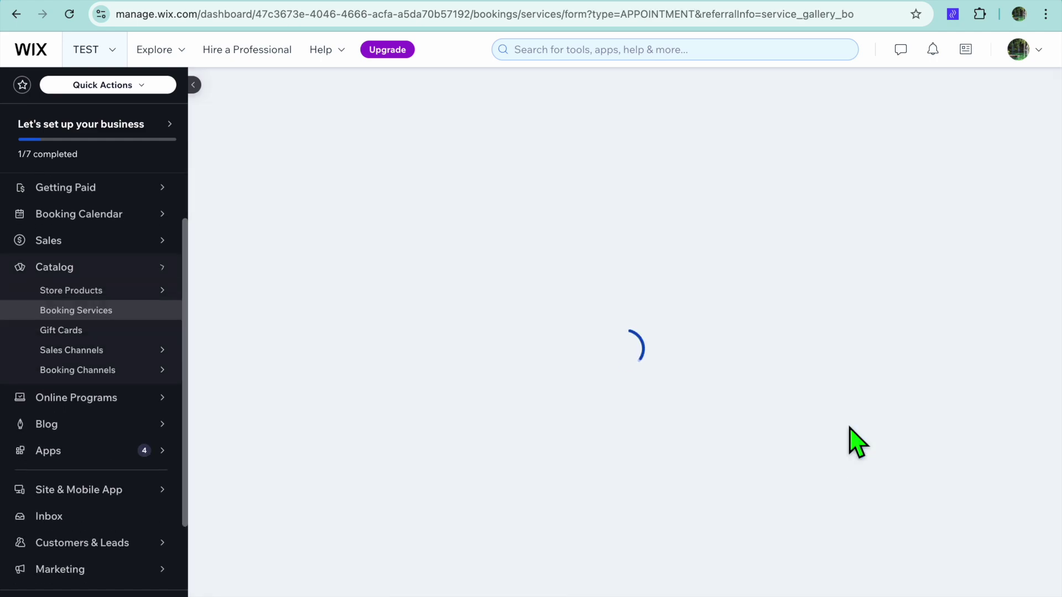
pyautogui.tripleClick(354, 346)
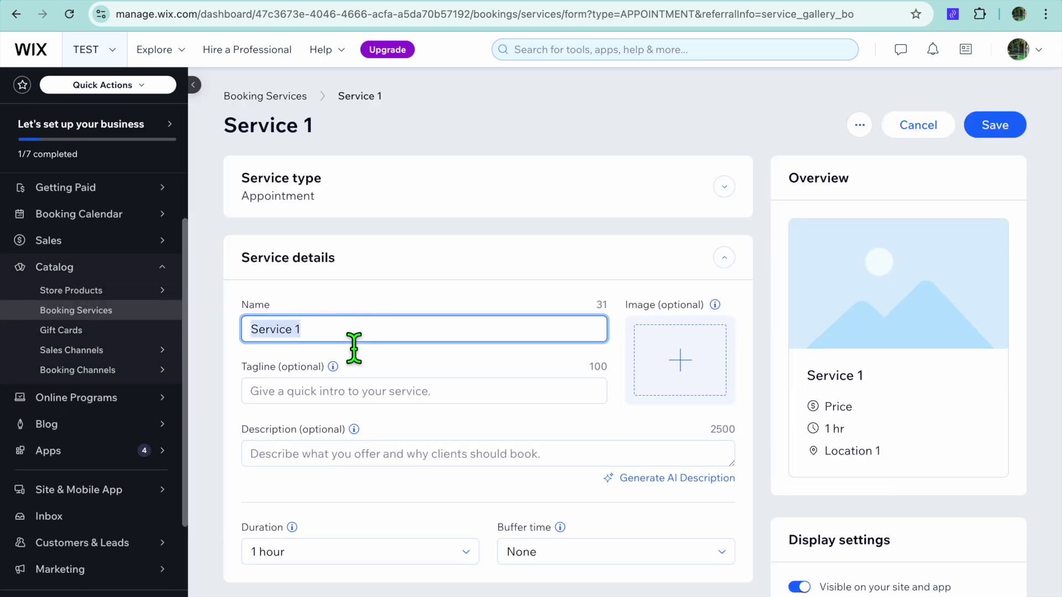
pyautogui.write('PIANO')
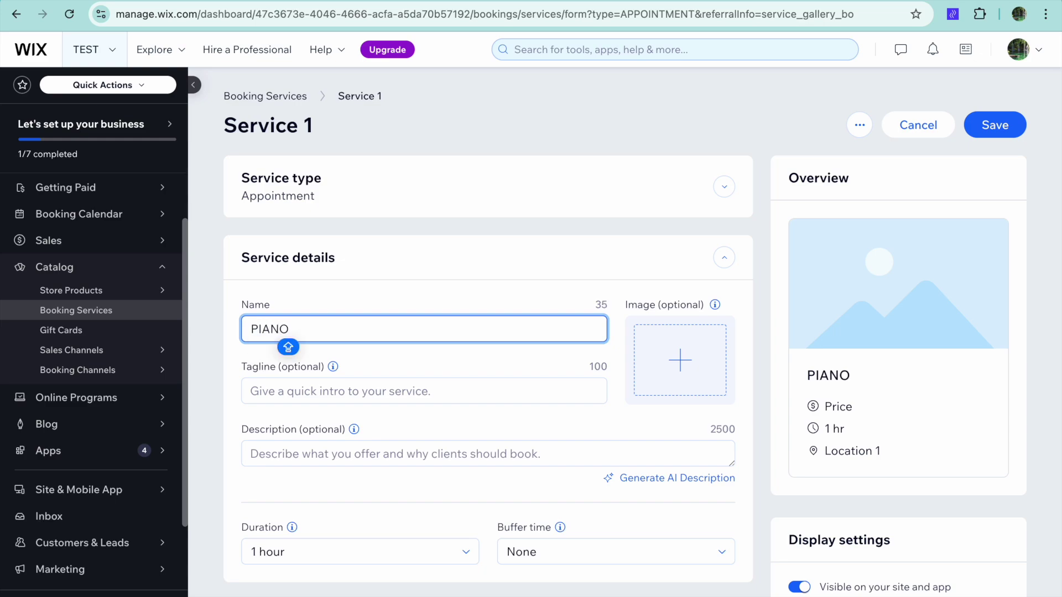
pyautogui.write(' LESSONS')
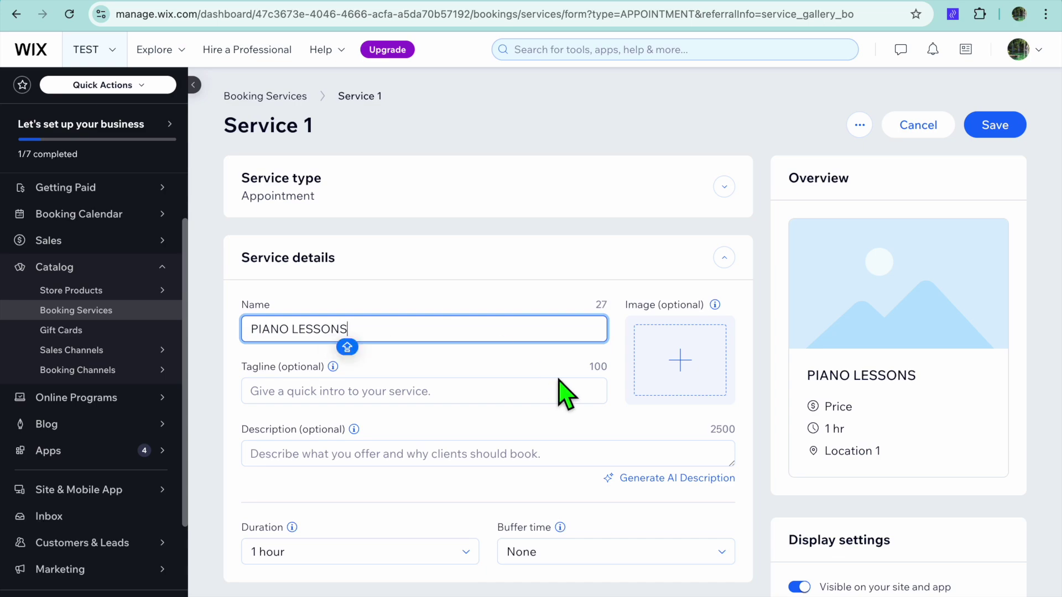
# Step: Search Media from Wix for PIANO and set the photo of a woman and girl at a piano as the service image
pyautogui.click(689, 362)
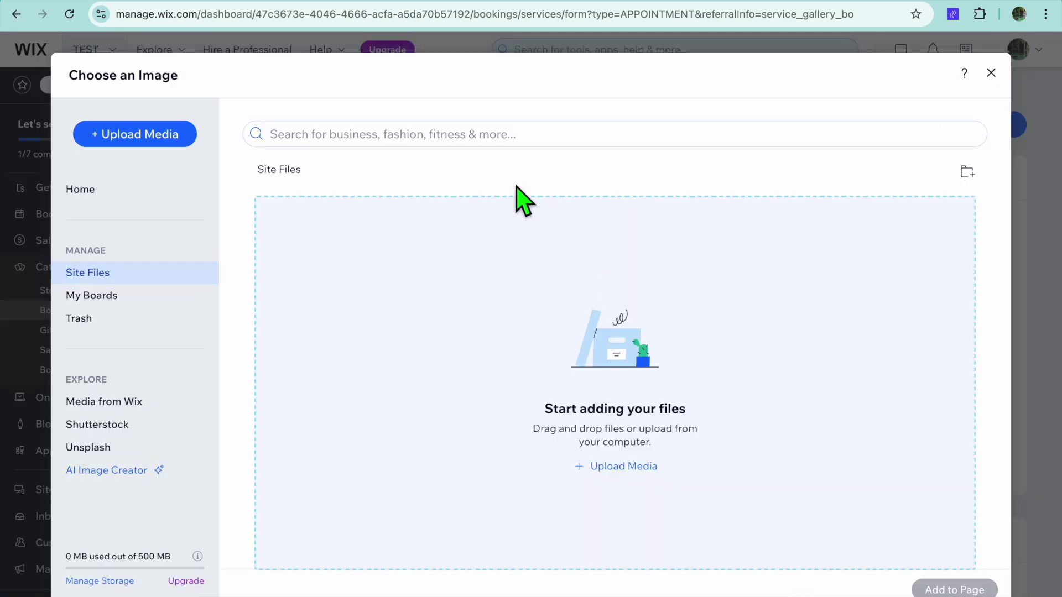
pyautogui.click(484, 139)
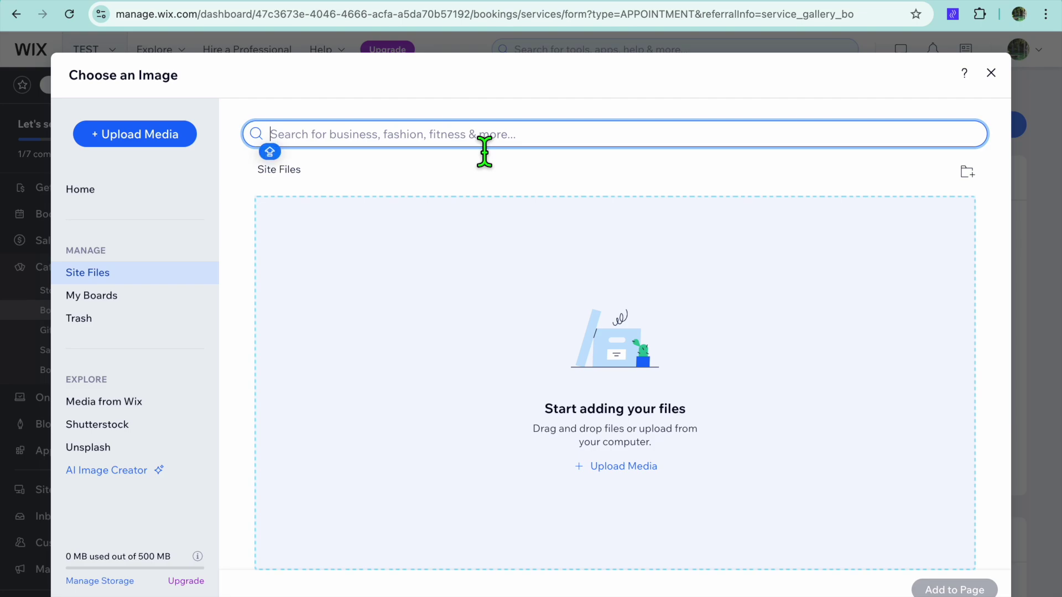
pyautogui.click(127, 402)
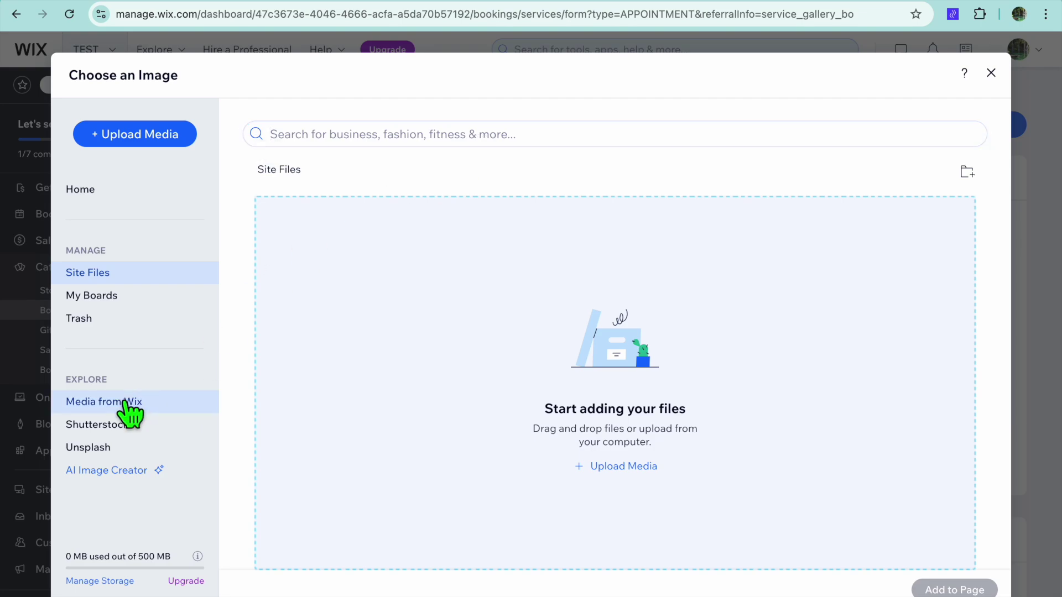
pyautogui.click(478, 144)
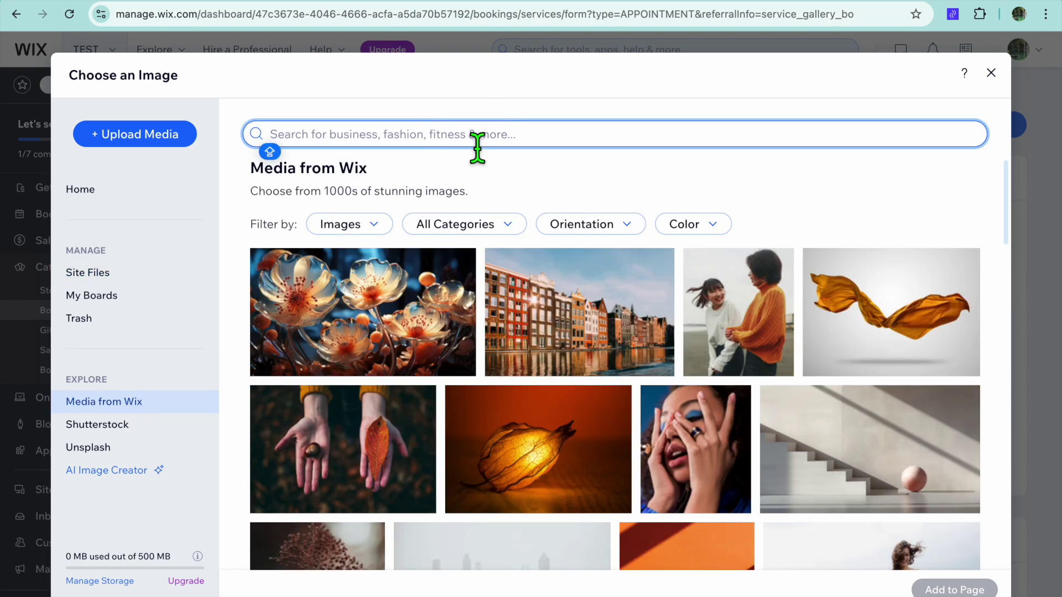
pyautogui.write('PIANO')
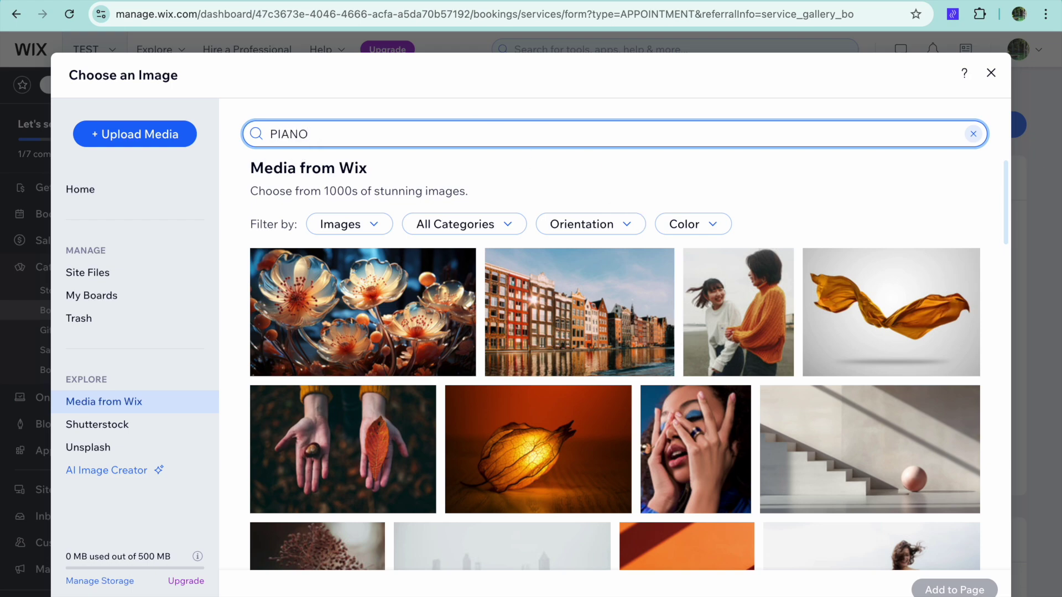
pyautogui.press('Return')
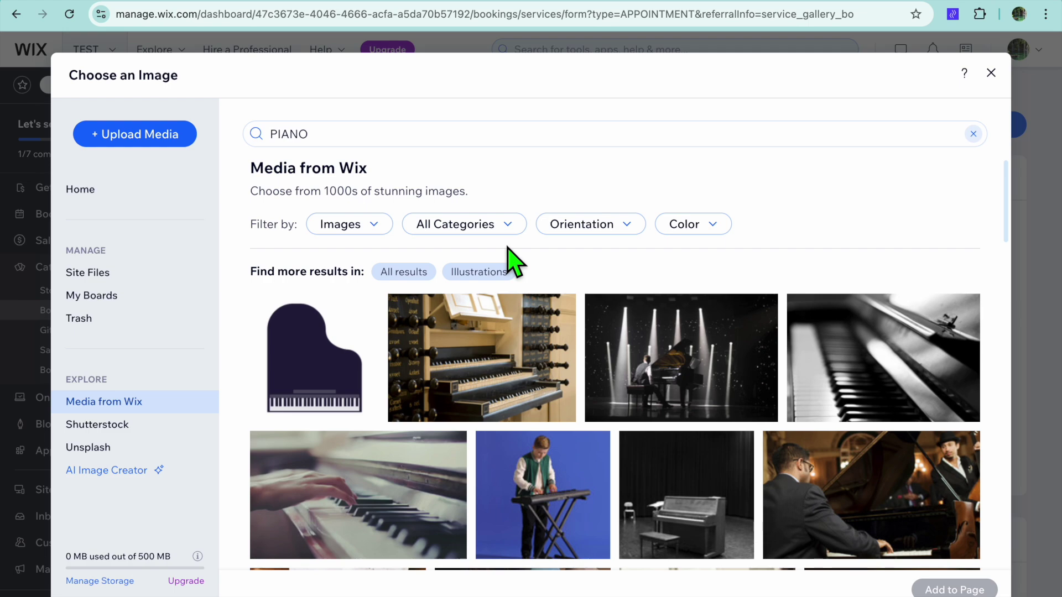
pyautogui.scroll(-1, 569, 339)
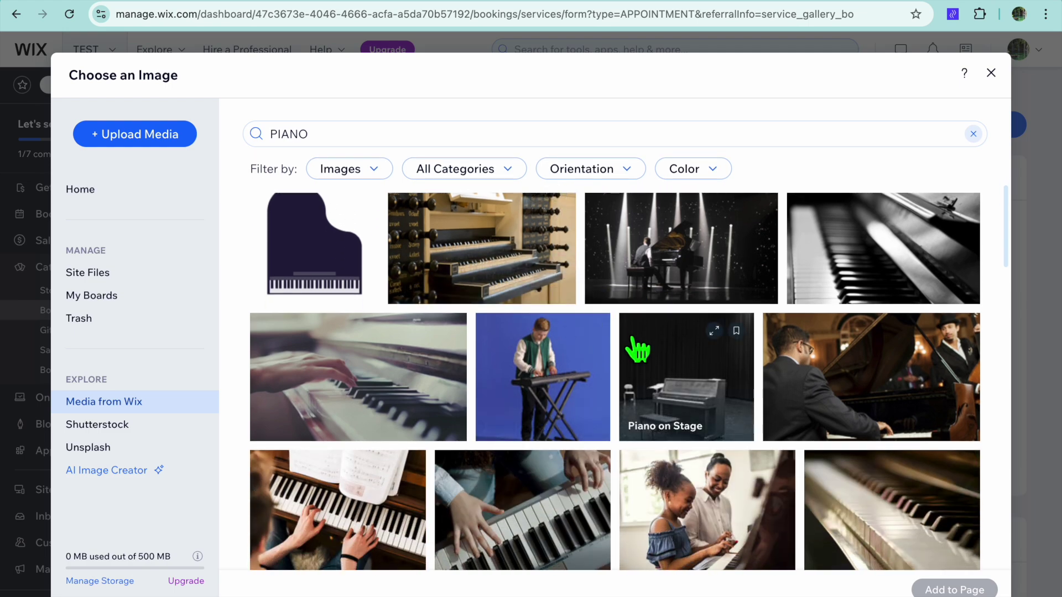
pyautogui.click(706, 504)
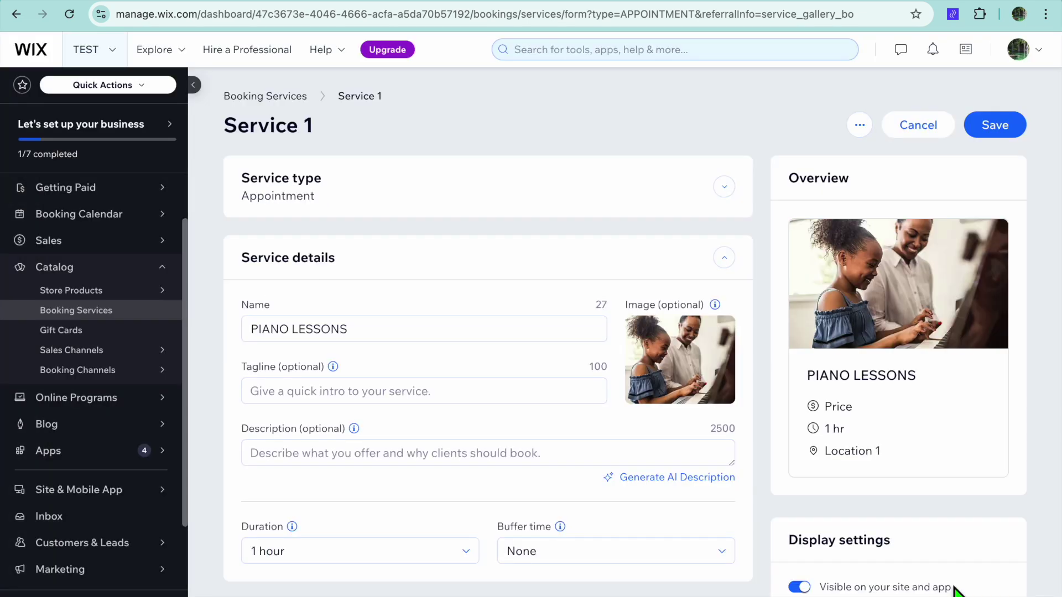
# Step: Set a fixed price of J$100 per session, save the piano lessons service and dismiss the upgrade offer
pyautogui.scroll(-2, 560, 457)
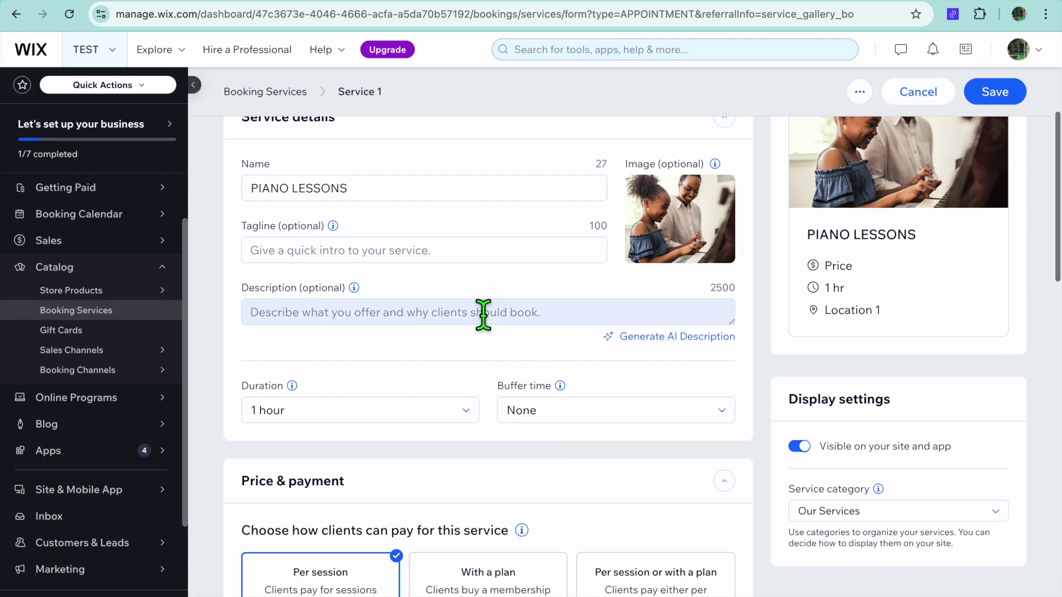
pyautogui.scroll(-3, 437, 324)
pyautogui.scroll(-6, 421, 316)
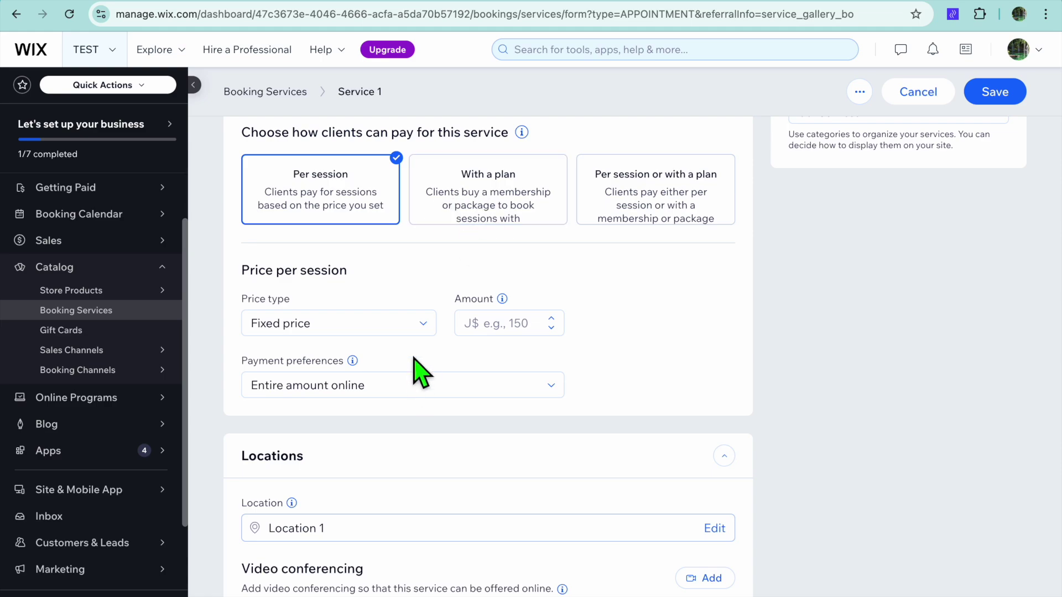
pyautogui.click(416, 326)
pyautogui.click(416, 327)
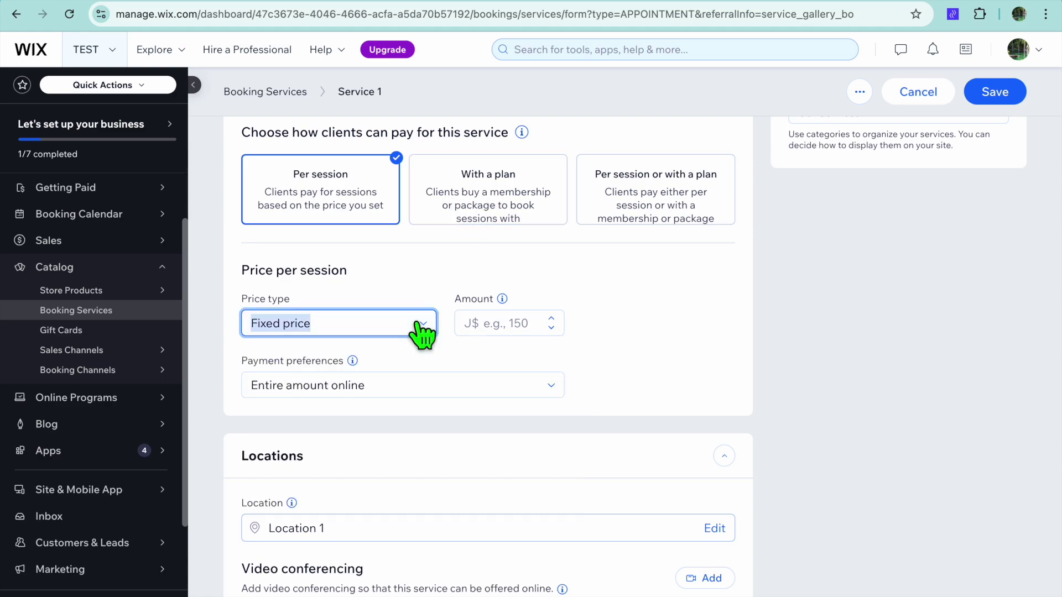
pyautogui.click(494, 332)
pyautogui.click(543, 365)
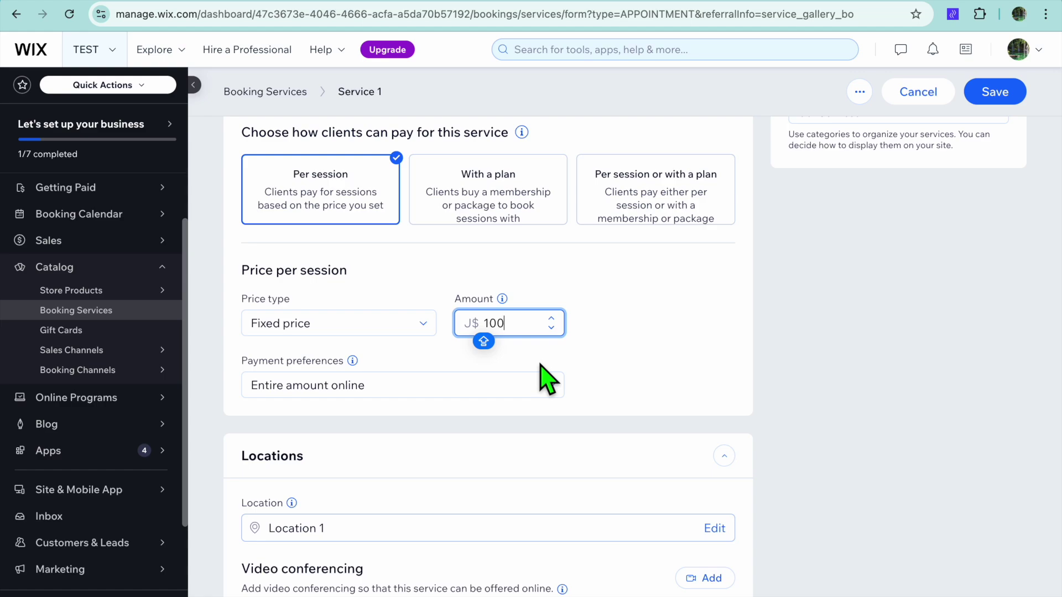
pyautogui.scroll(-3, 545, 380)
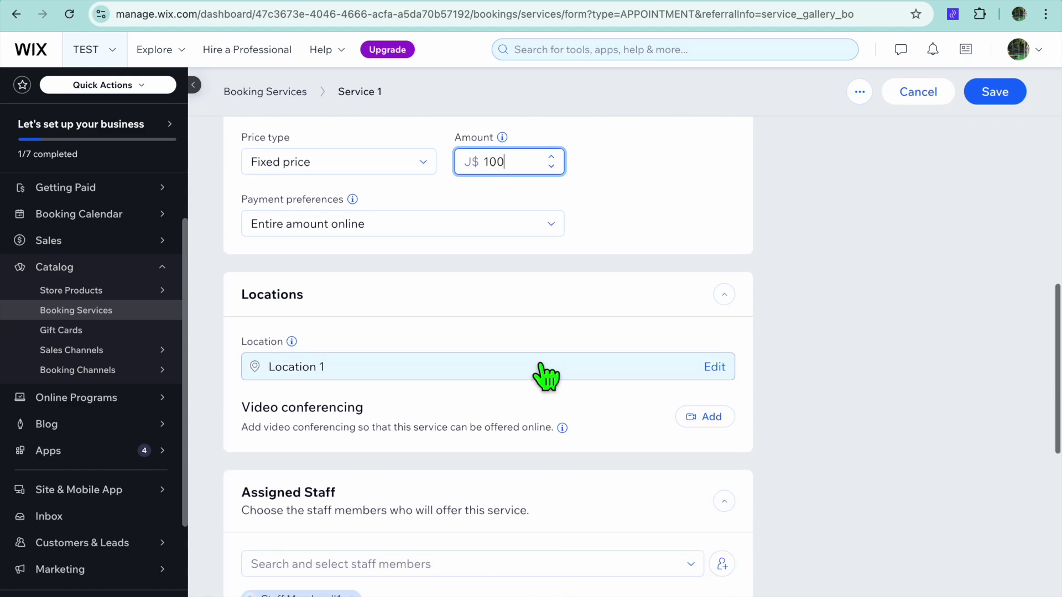
pyautogui.click(984, 94)
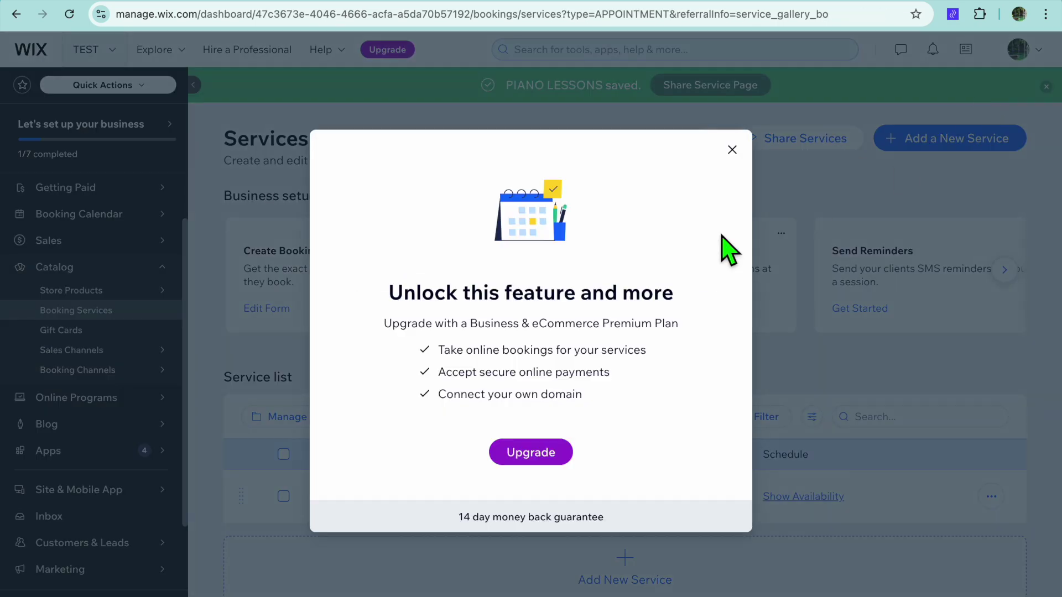
pyautogui.click(732, 150)
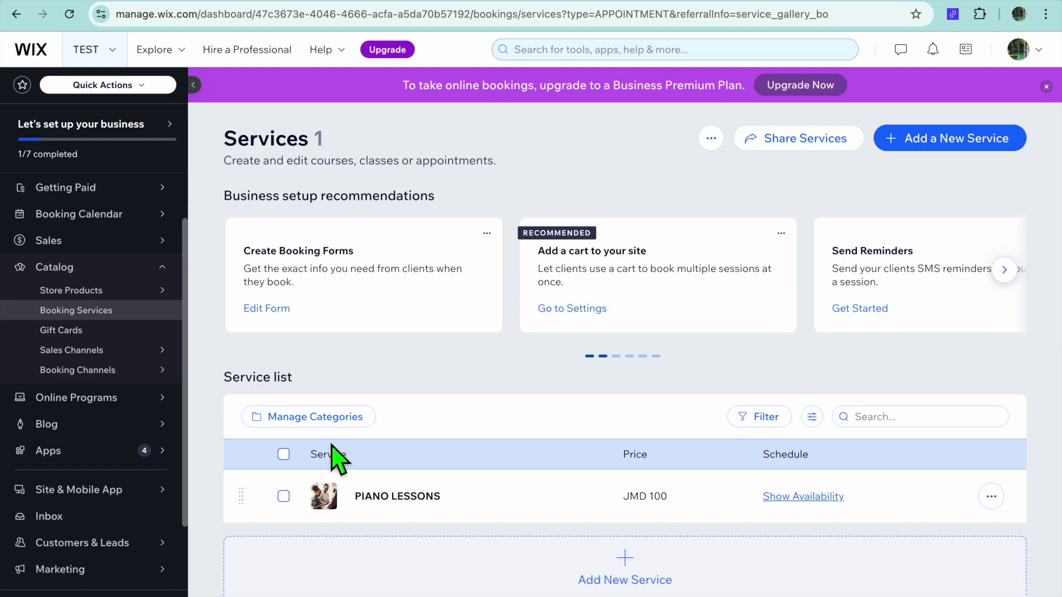
# Step: Open the catalog's gift cards page to see the option for selling eGift cards
pyautogui.click(60, 332)
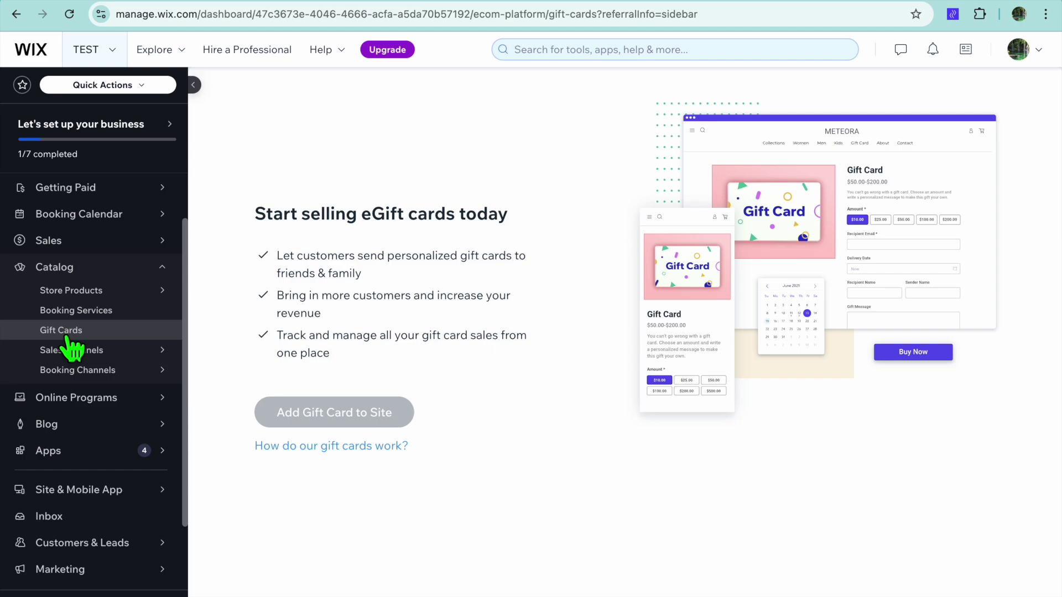
pyautogui.moveTo(83, 351)
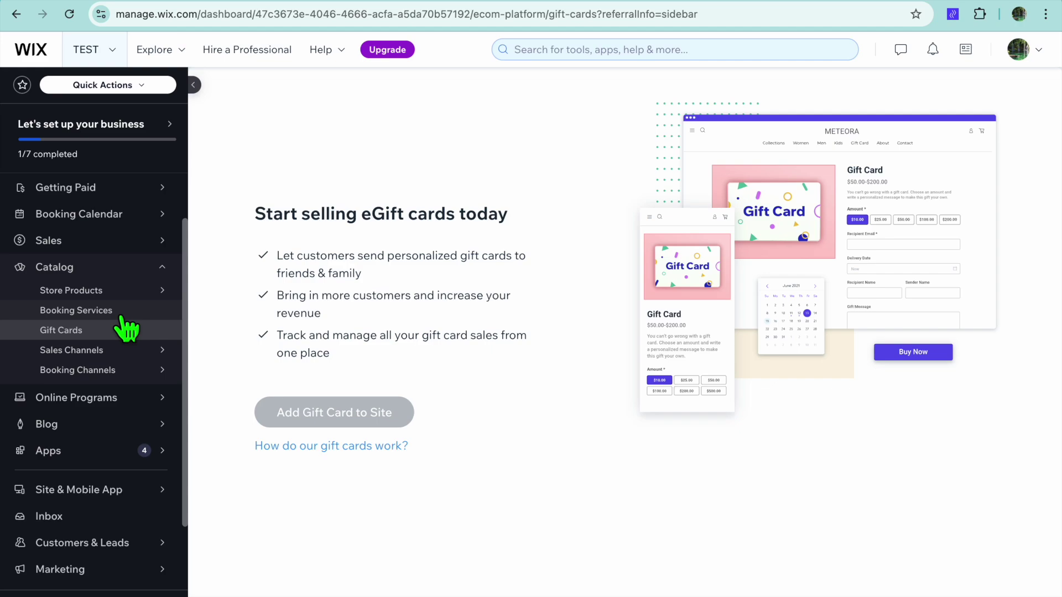
pyautogui.scroll(-1, 127, 330)
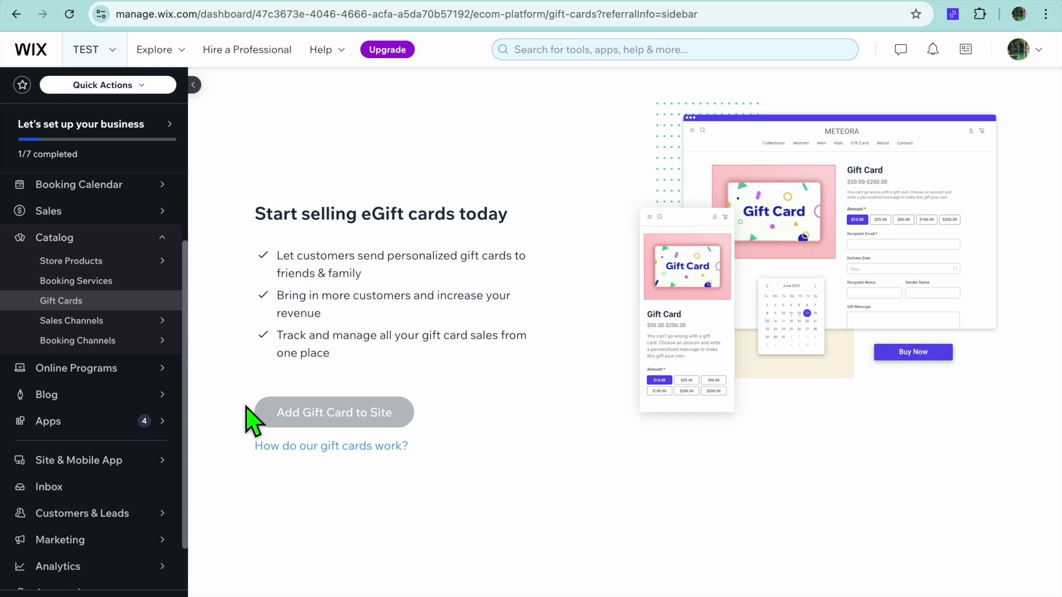
# Step: Start setting up an online program of the Online Course type and look through the templates offered for it
pyautogui.click(105, 369)
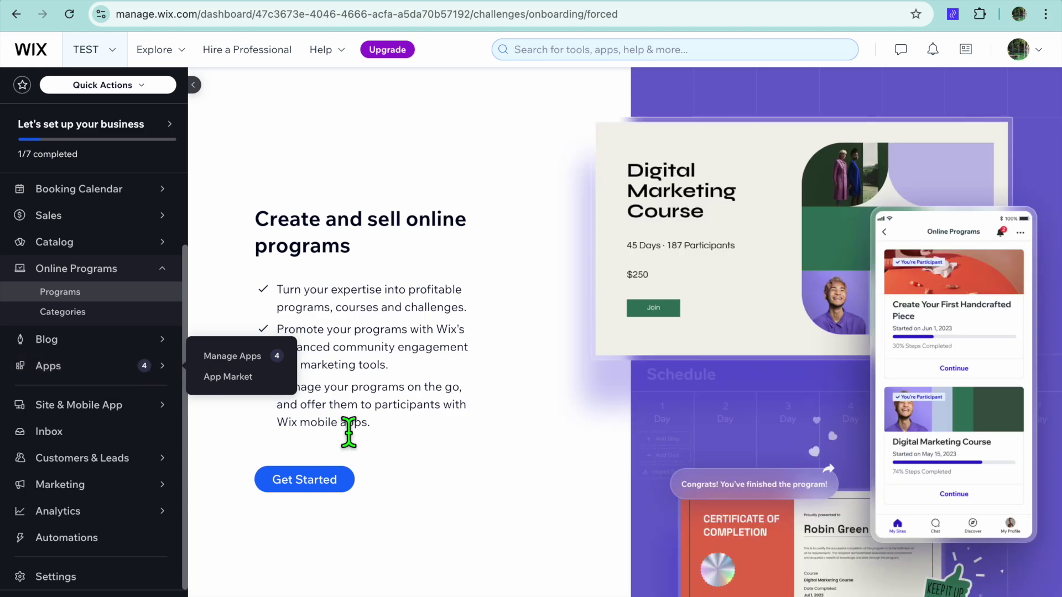
pyautogui.click(311, 480)
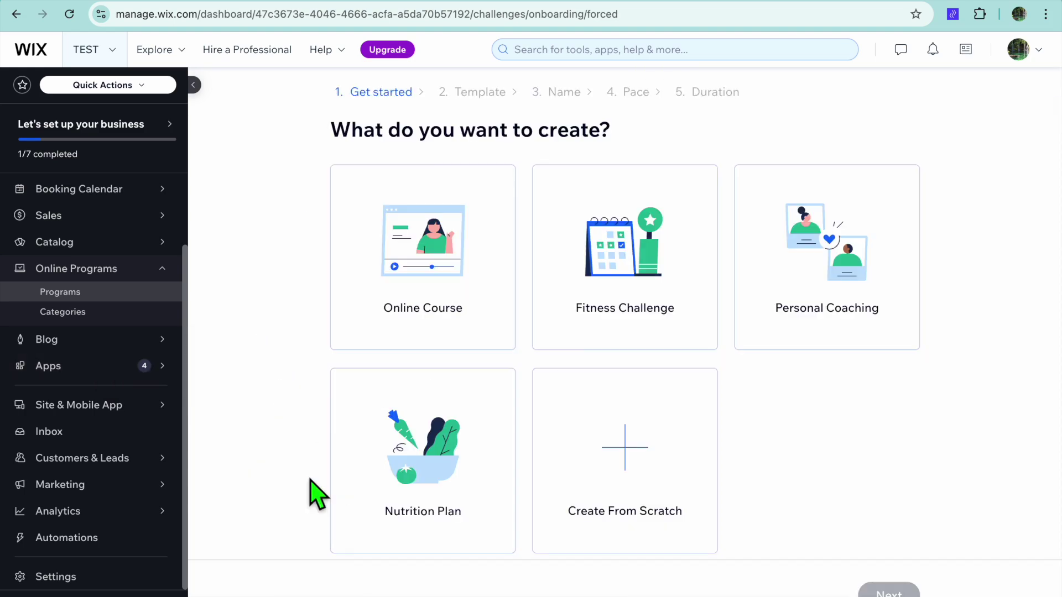
pyautogui.click(424, 252)
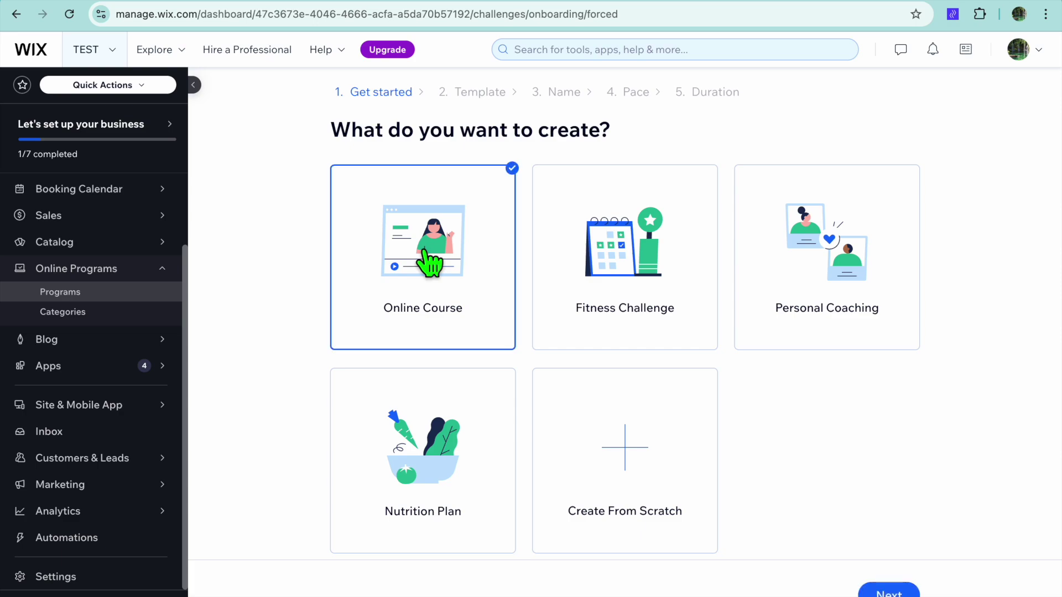
pyautogui.click(892, 592)
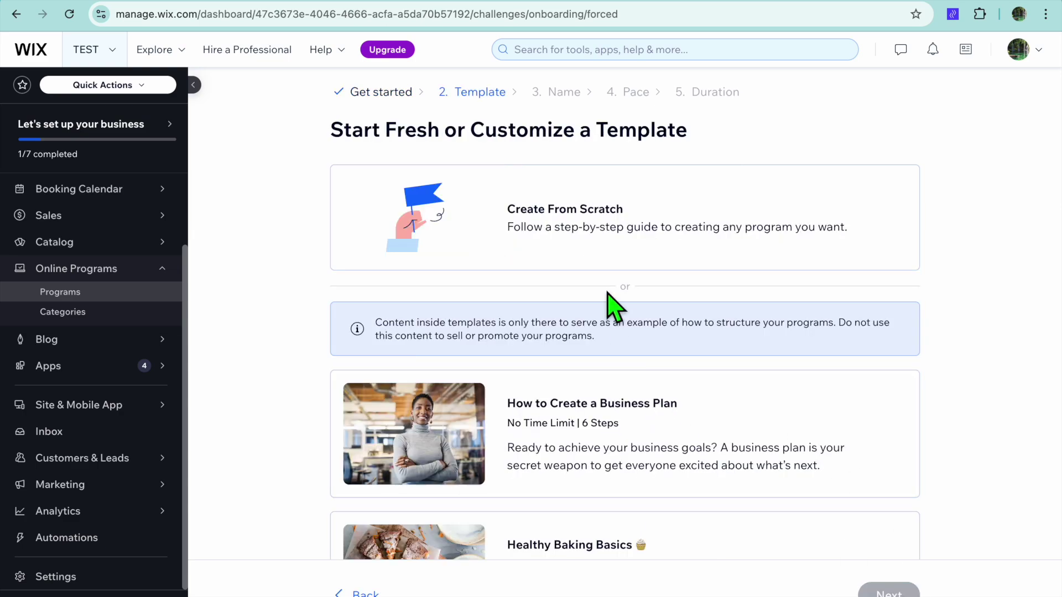
pyautogui.scroll(-3, 664, 421)
pyautogui.scroll(-2, 664, 419)
pyautogui.scroll(4, 664, 419)
pyautogui.scroll(1, 147, 405)
# Step: Open the list of sales orders
pyautogui.scroll(1, 148, 406)
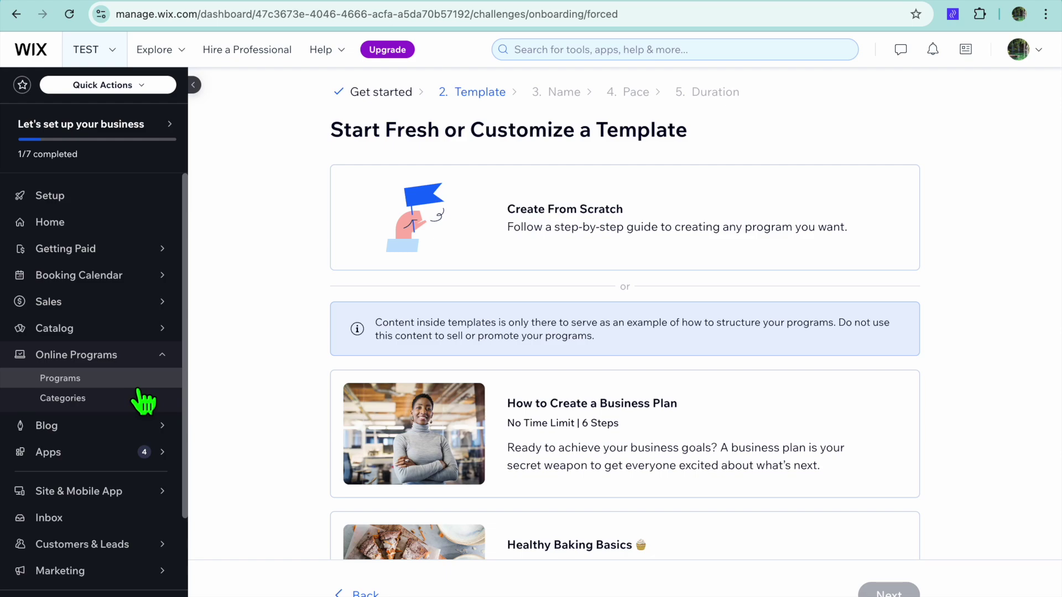
pyautogui.moveTo(110, 305)
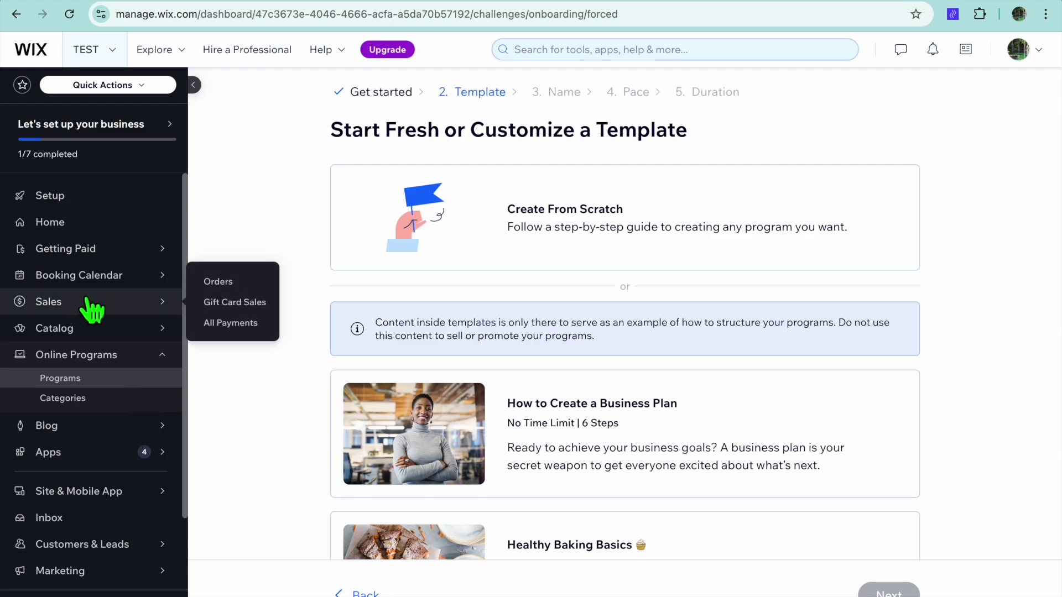
pyautogui.click(91, 308)
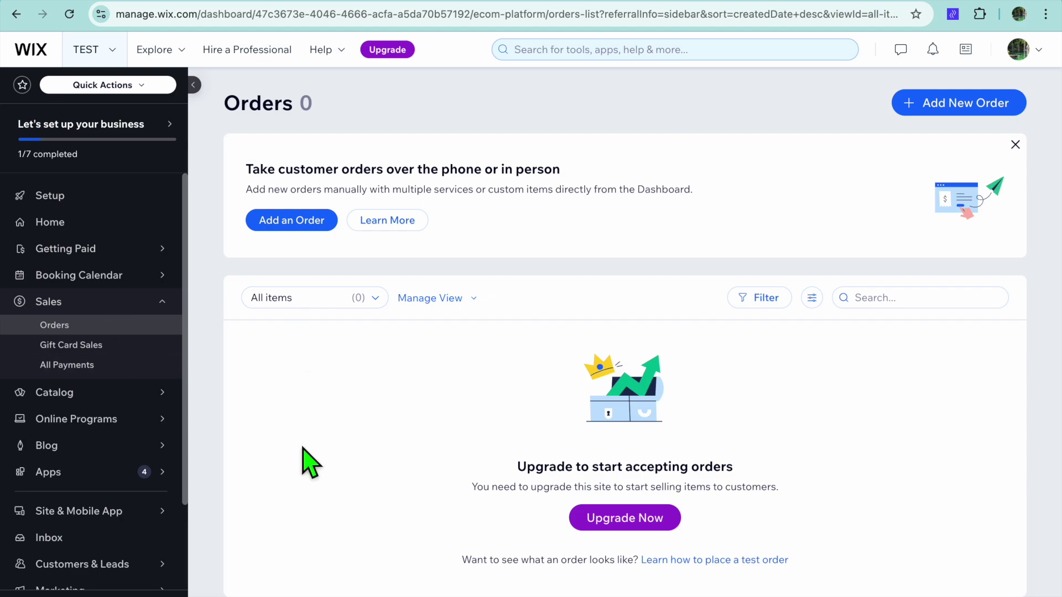
# Step: View the payment methods that can be connected for getting paid, and close the list without connecting one
pyautogui.moveTo(79, 251)
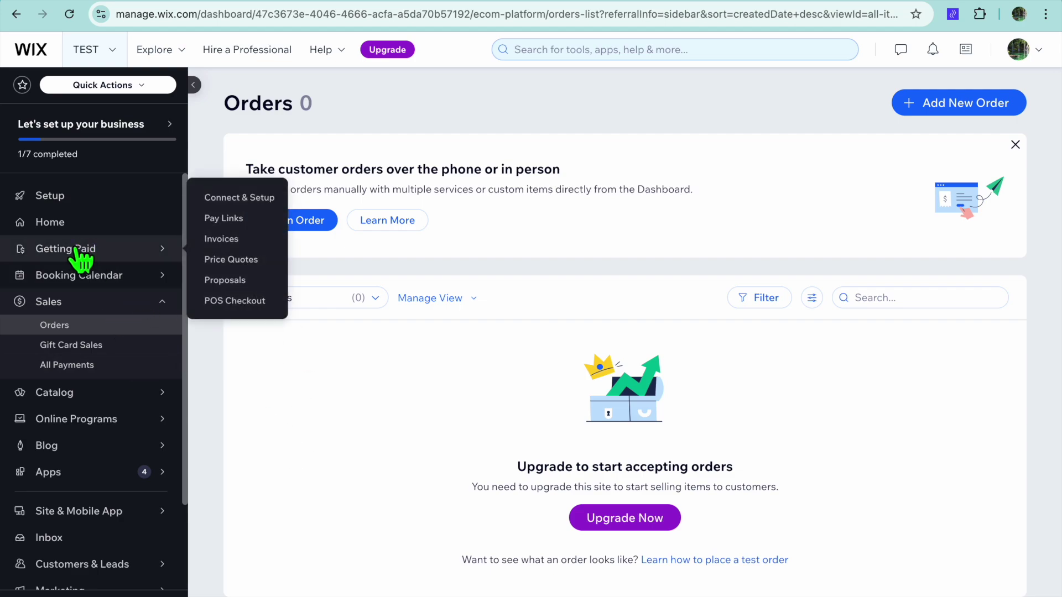
pyautogui.click(83, 252)
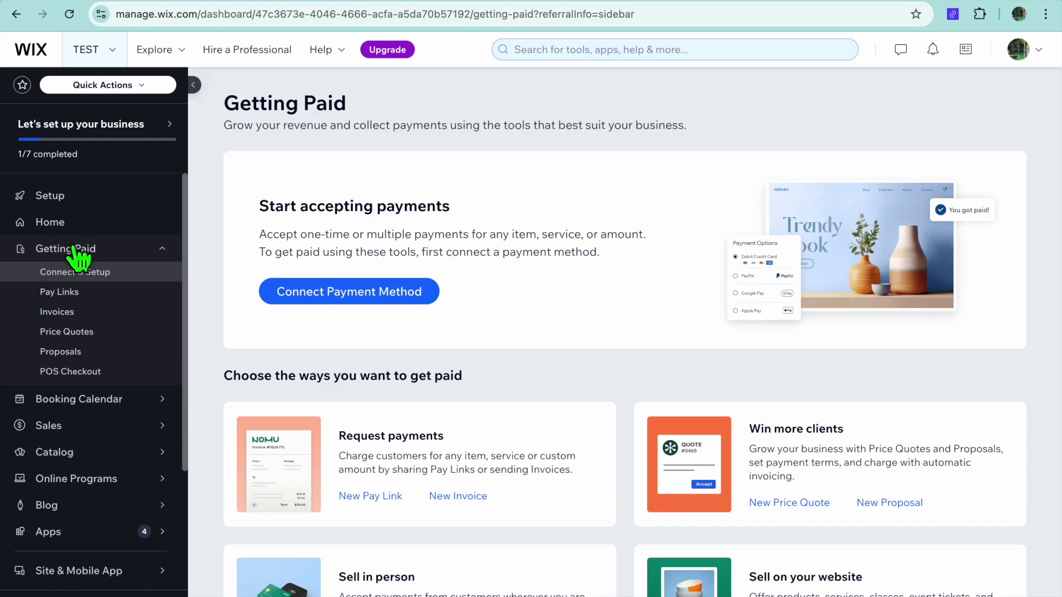
pyautogui.click(296, 293)
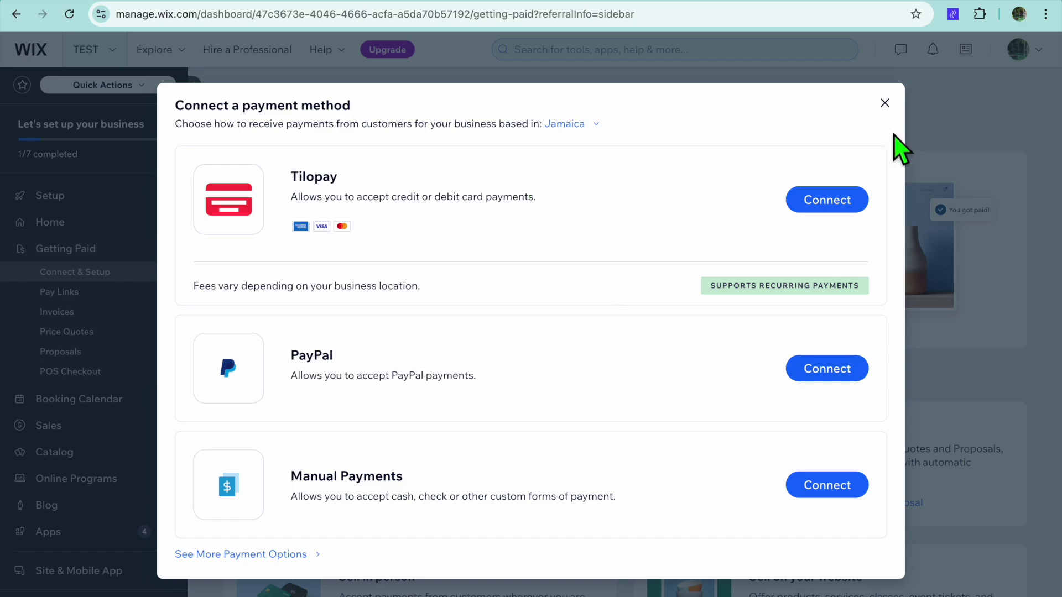
pyautogui.click(886, 103)
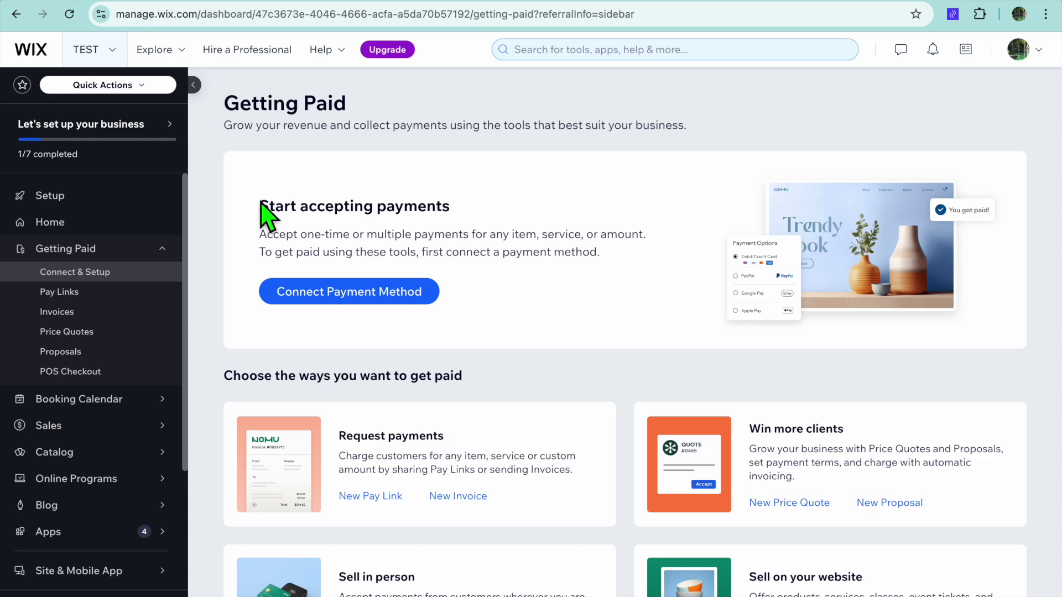
# Step: Start designing the site from the setup checklist, choose to customize a template and search the templates for TUTOR
pyautogui.click(132, 201)
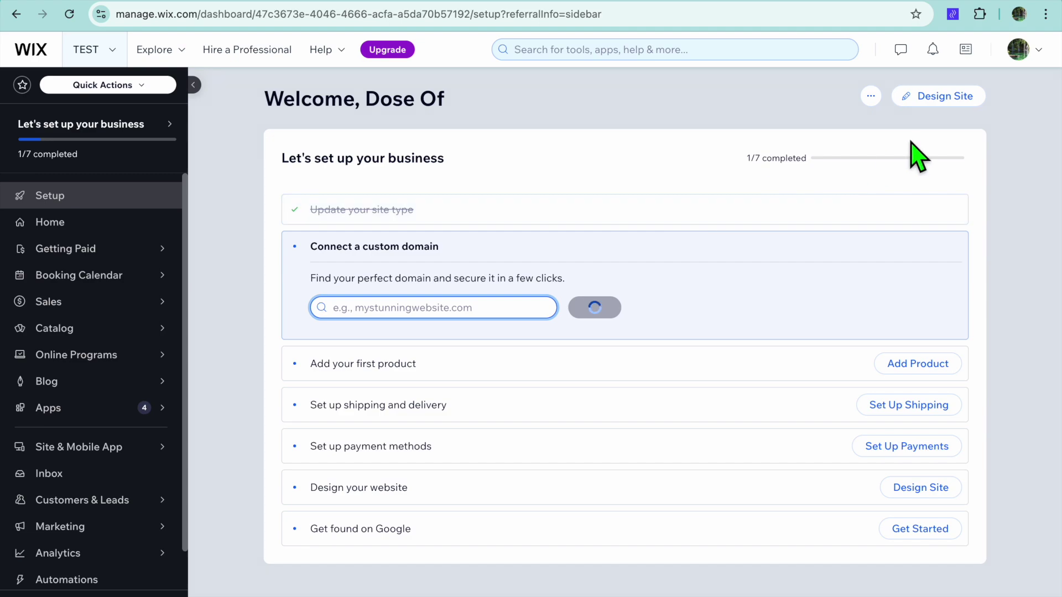
pyautogui.click(944, 98)
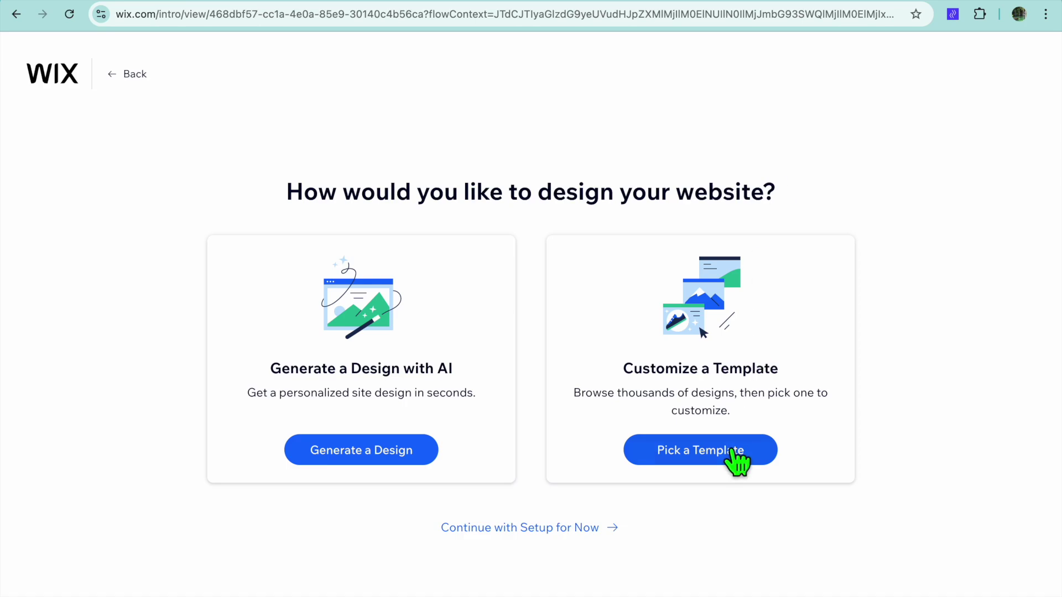
pyautogui.click(709, 450)
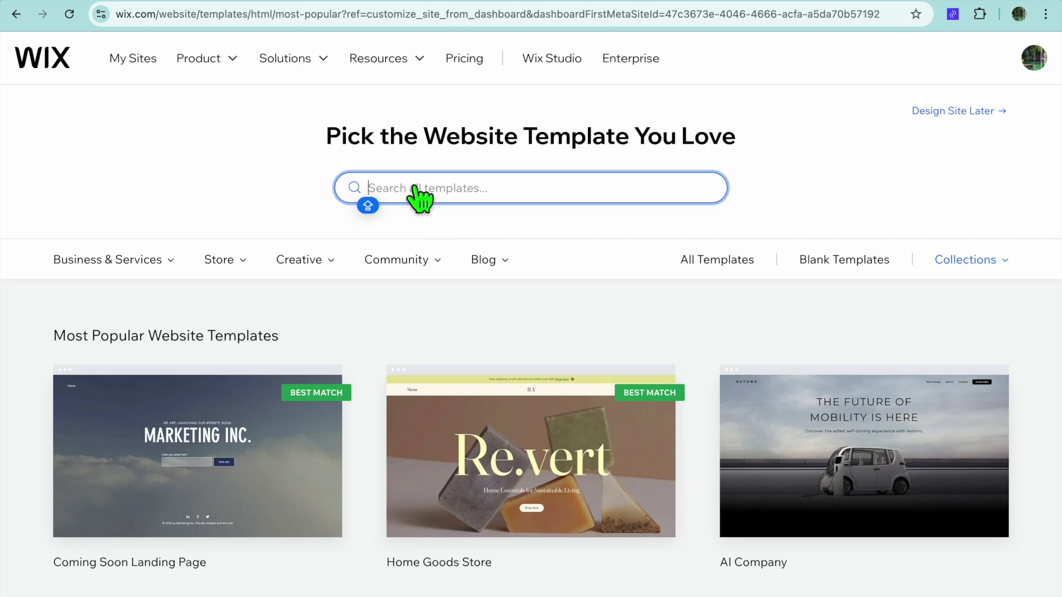
pyautogui.write('TUTOR')
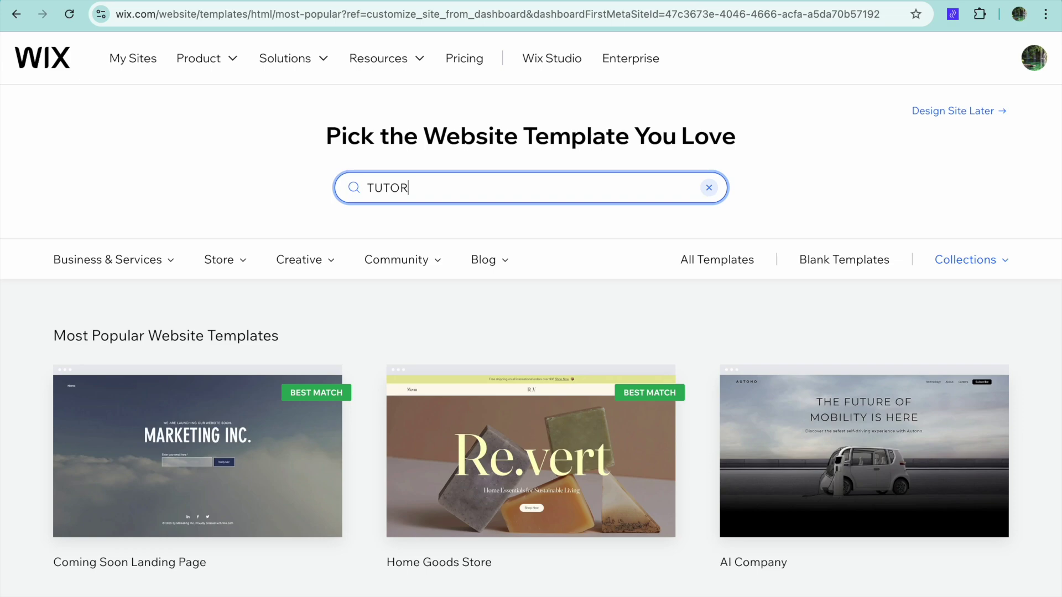
pyautogui.press('Return')
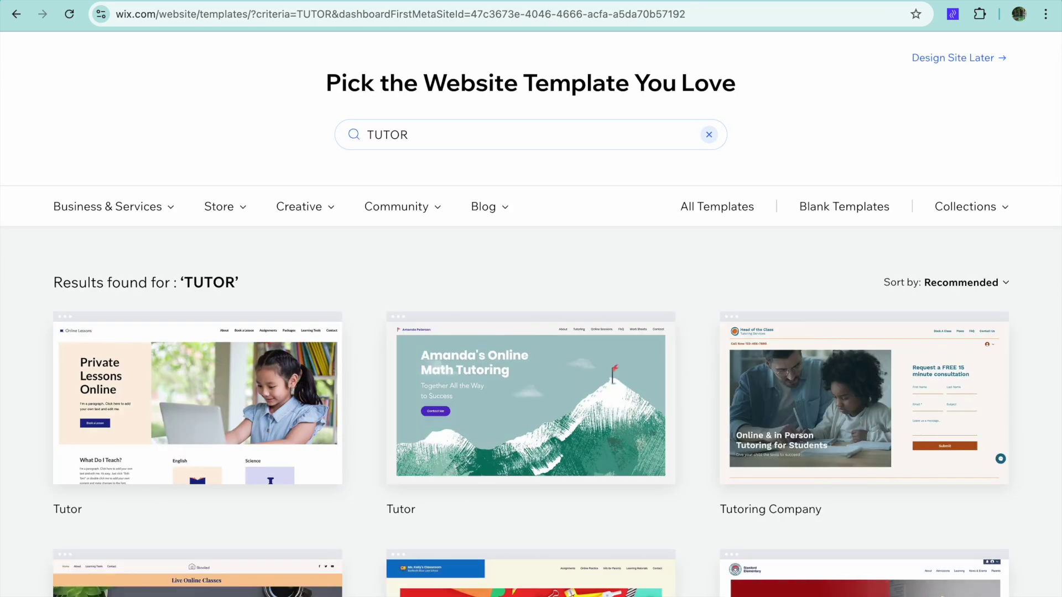
pyautogui.moveTo(473, 211)
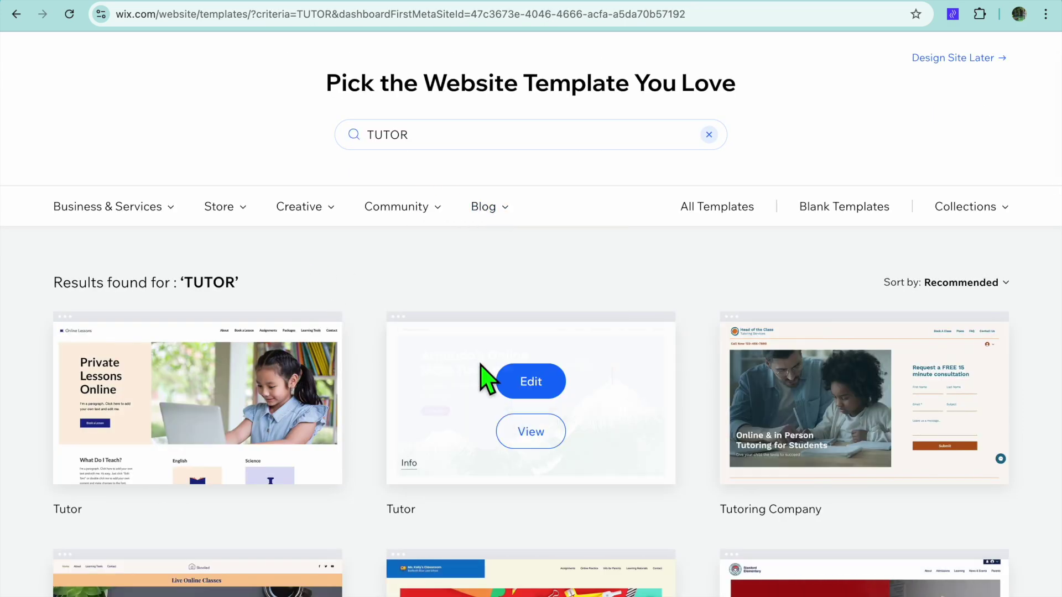
# Step: Open the Tutoring Company template for editing and dismiss the offer to enhance the site's AI content
pyautogui.scroll(-5, 486, 380)
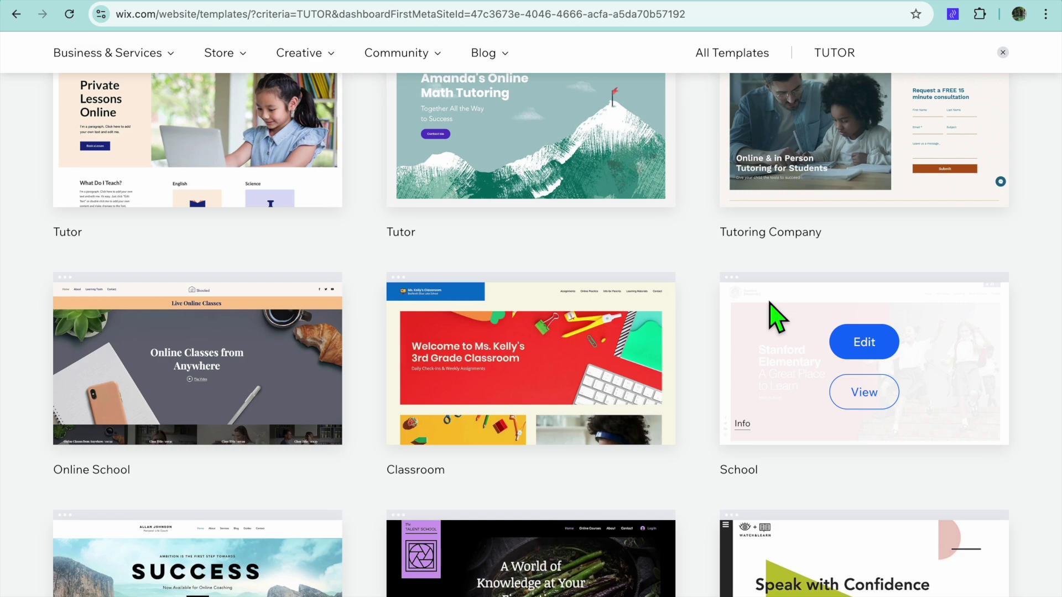
pyautogui.scroll(1, 803, 342)
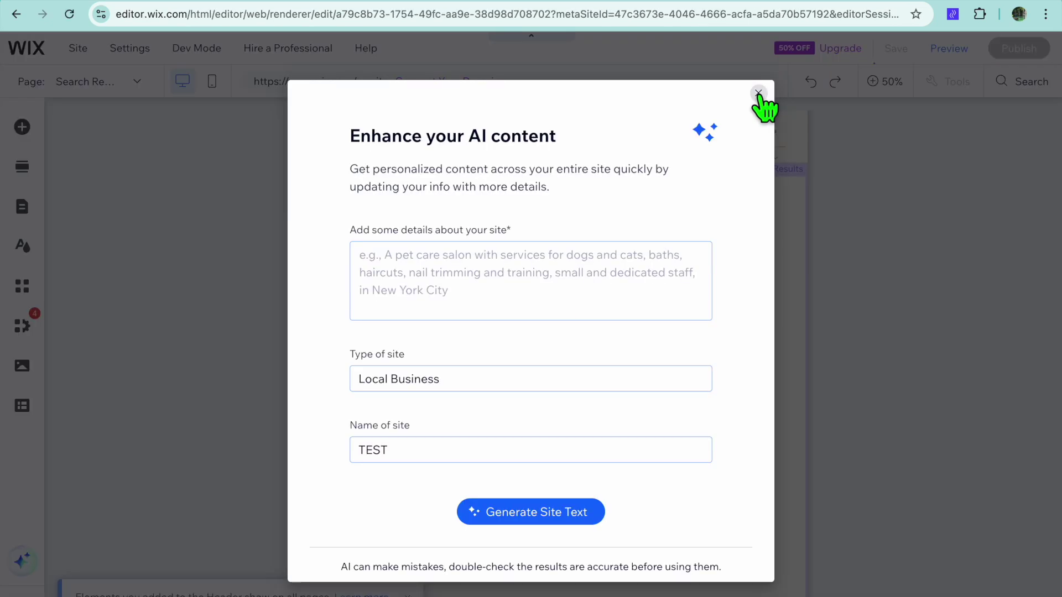
pyautogui.click(759, 95)
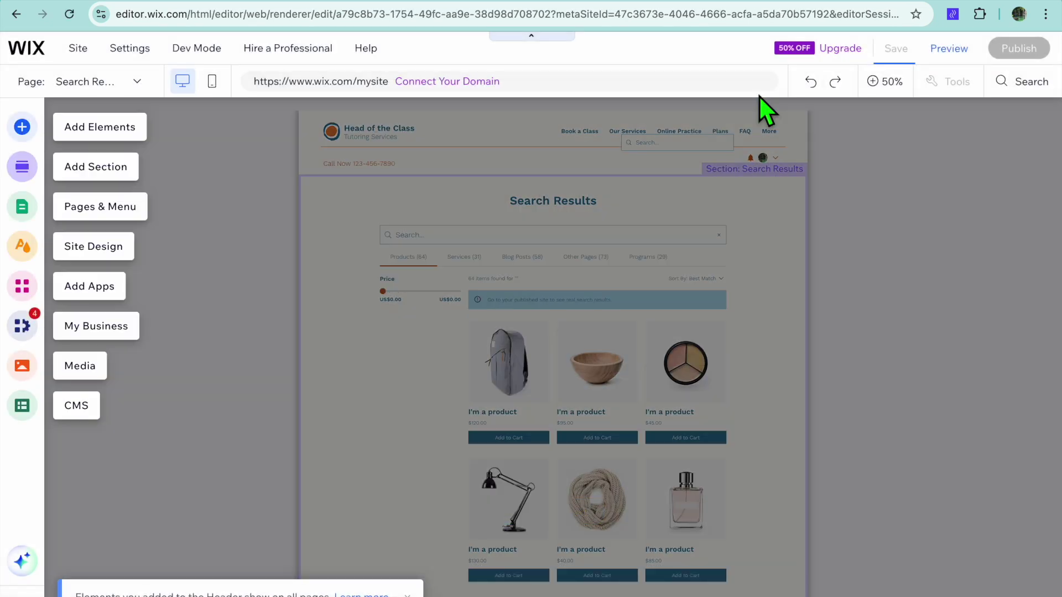
# Step: Zoom the editor to 100% and switch from the Search Results page to the Home page
pyautogui.click(885, 82)
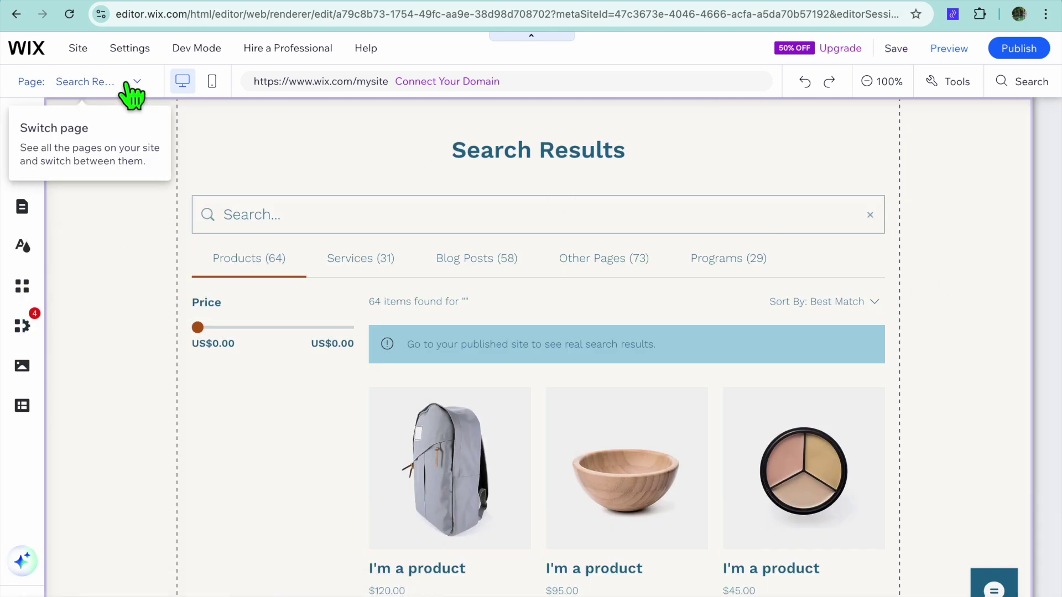
pyautogui.click(125, 84)
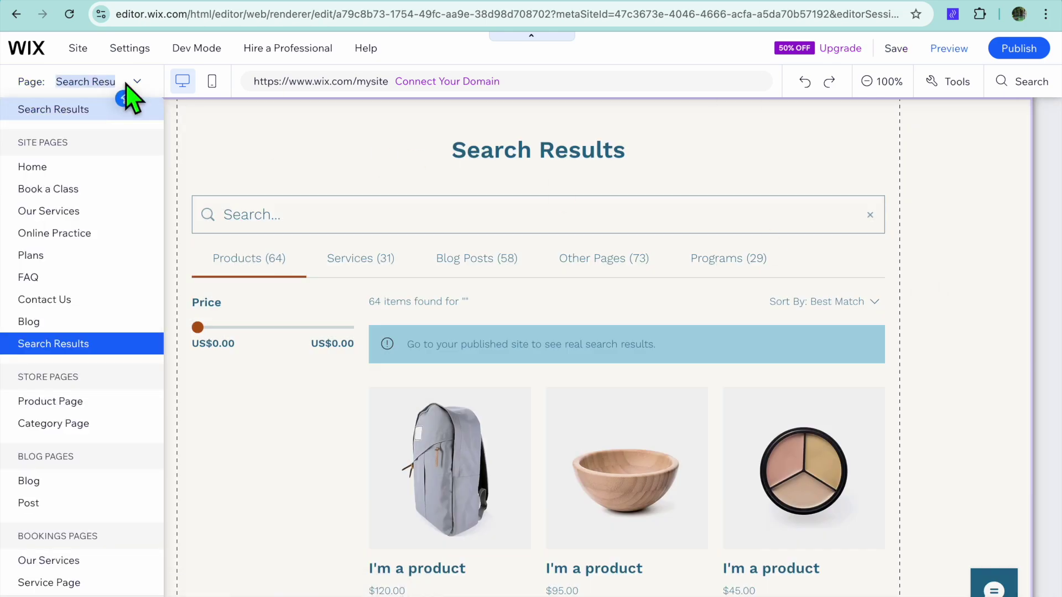
pyautogui.click(70, 170)
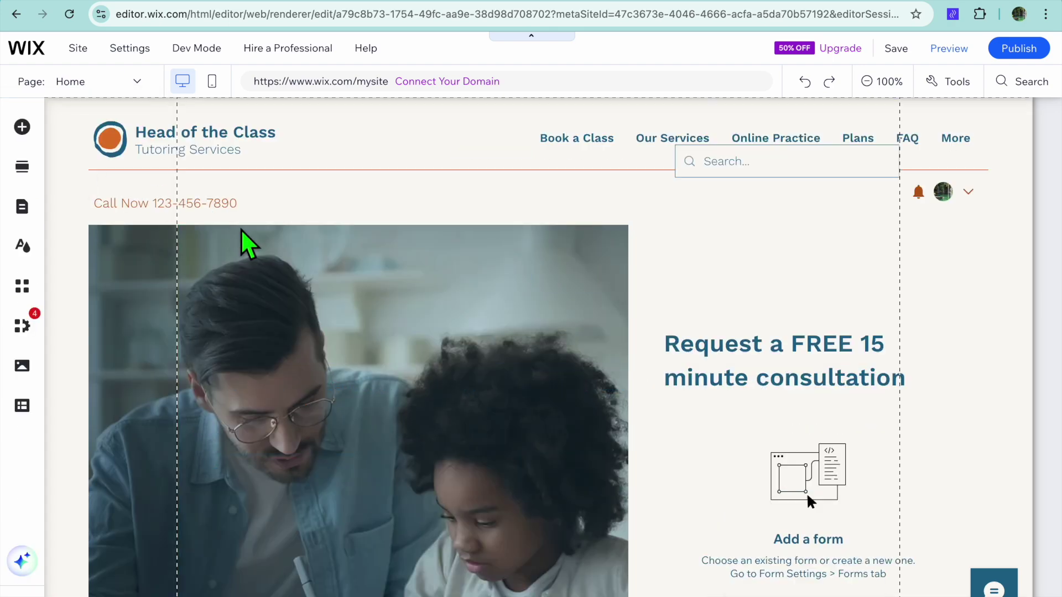
# Step: Replace the tagline under the Head of the Class name in the header with PIANO LESSONS
pyautogui.scroll(-5, 342, 300)
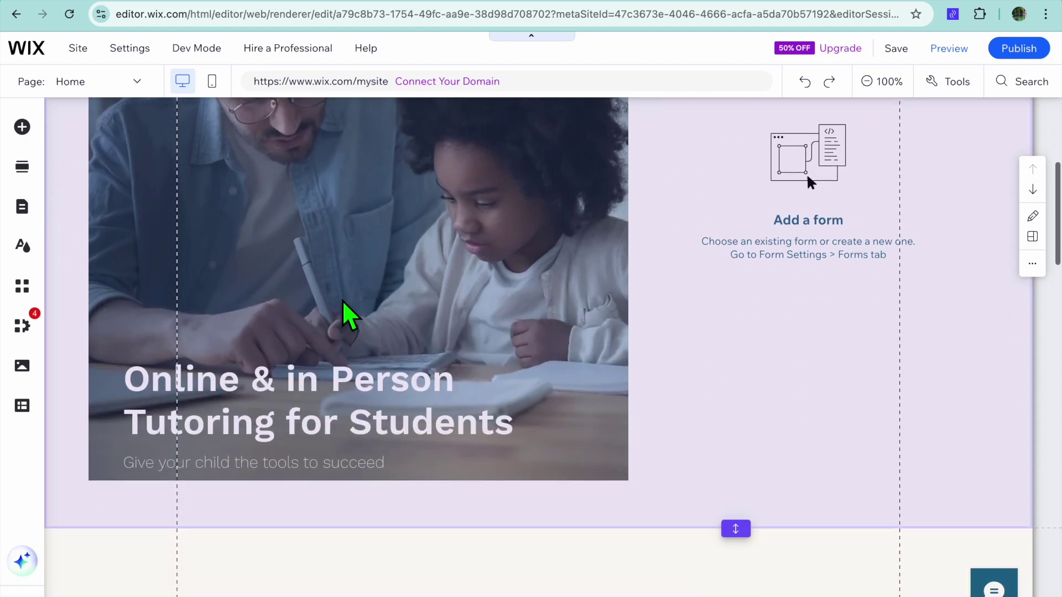
pyautogui.scroll(5, 342, 300)
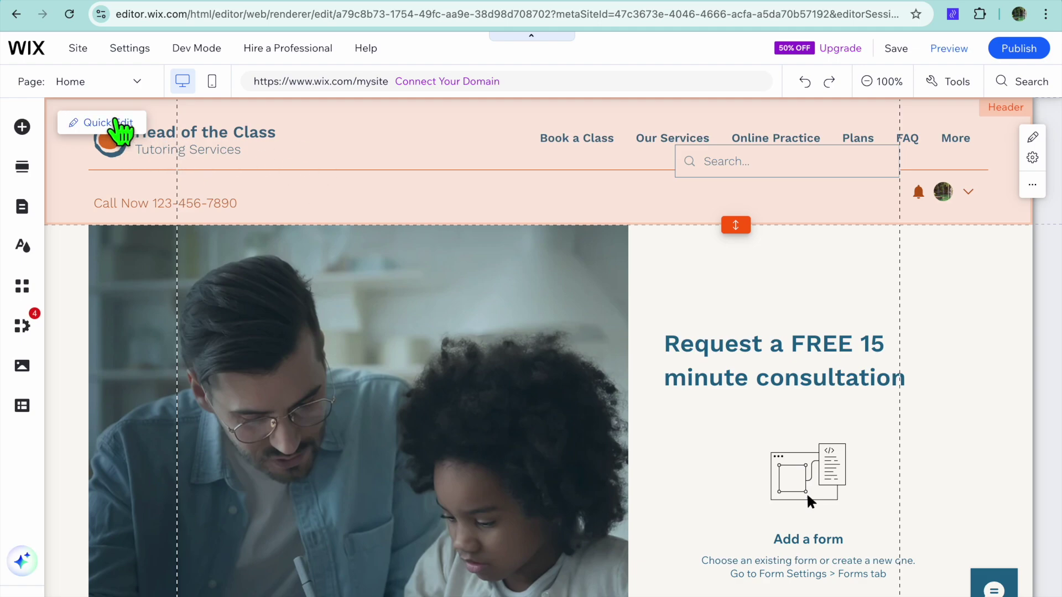
pyautogui.click(119, 122)
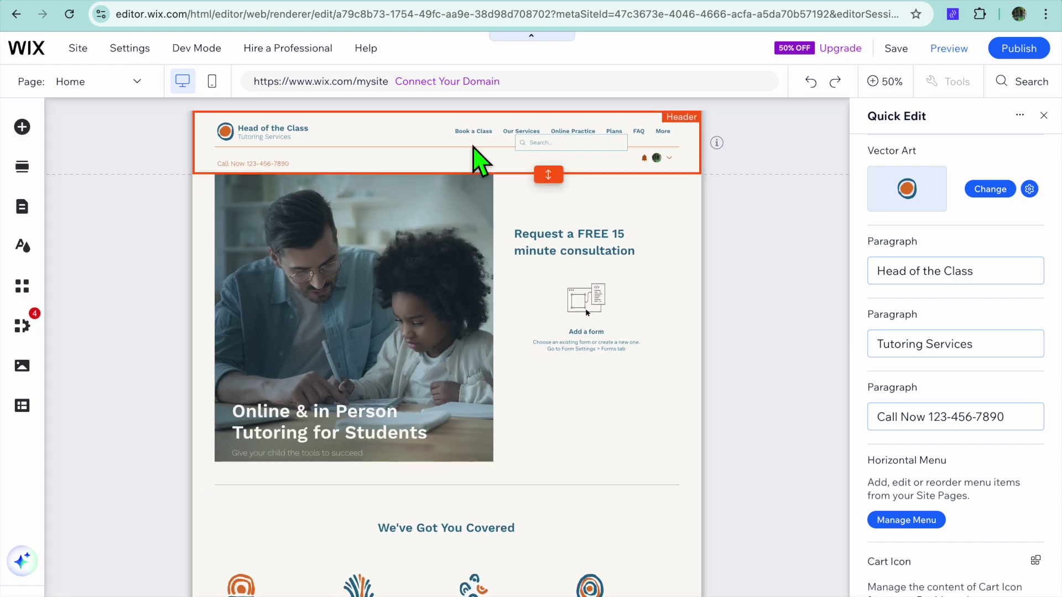
pyautogui.click(968, 275)
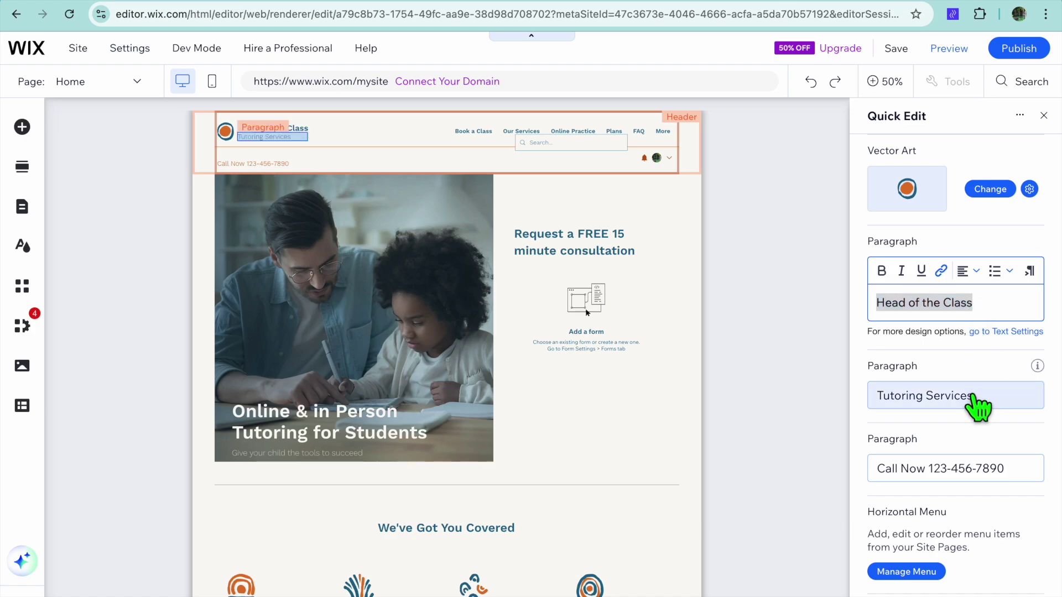
pyautogui.click(984, 398)
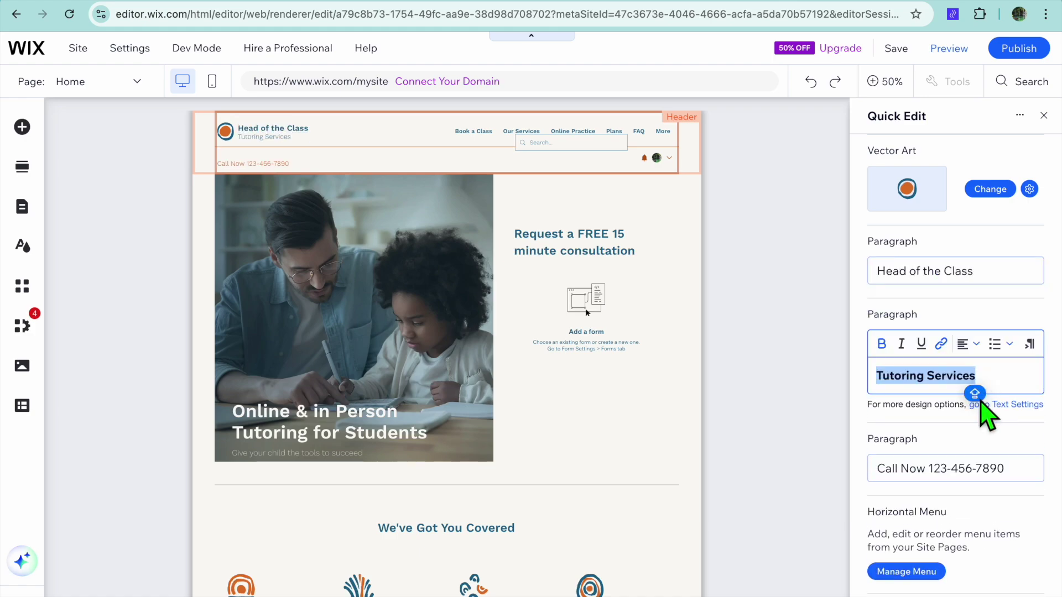
pyautogui.write('PI')
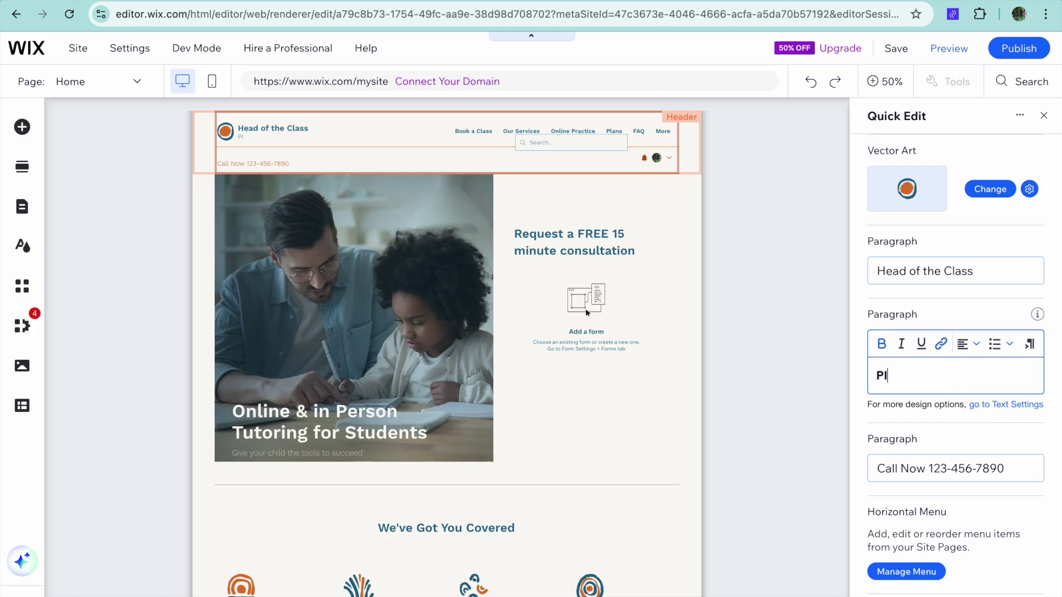
pyautogui.write('ANO LESSONS')
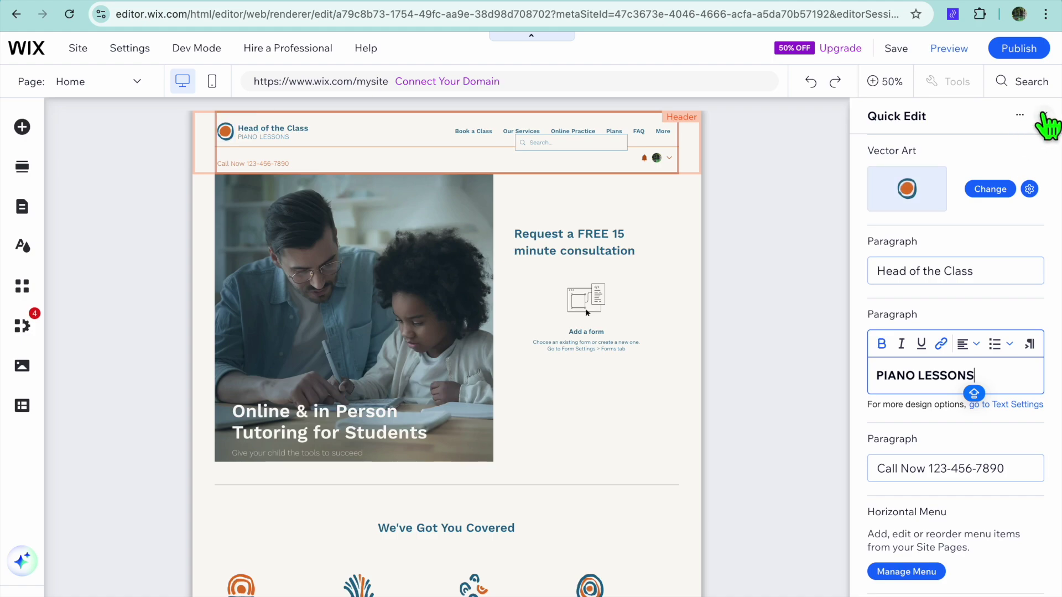
pyautogui.click(1044, 114)
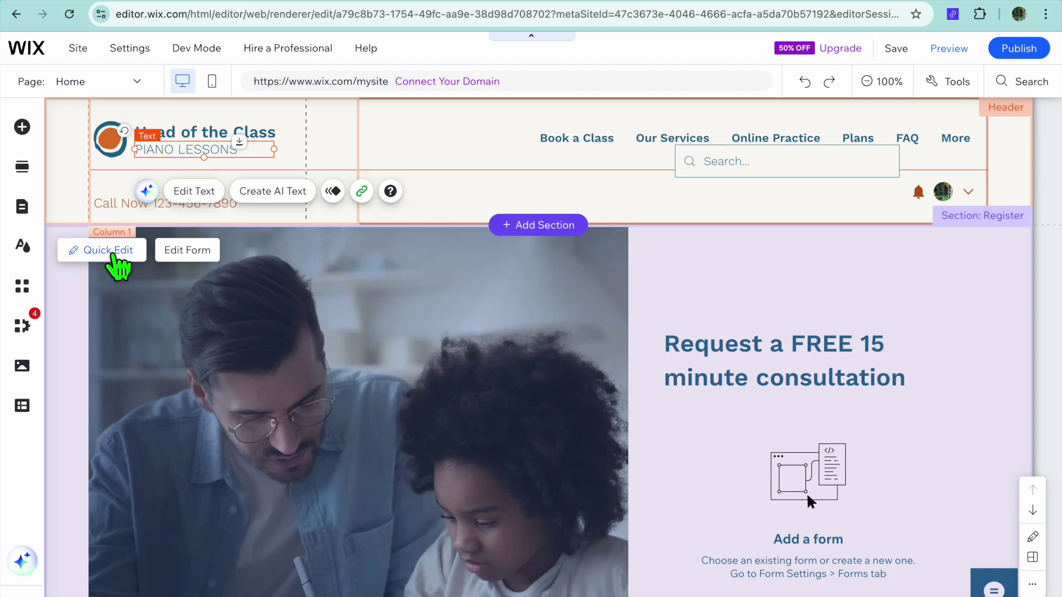
# Step: Start changing the column background image of the Home page's Register section and search Media from Wix for PIANO
pyautogui.click(108, 250)
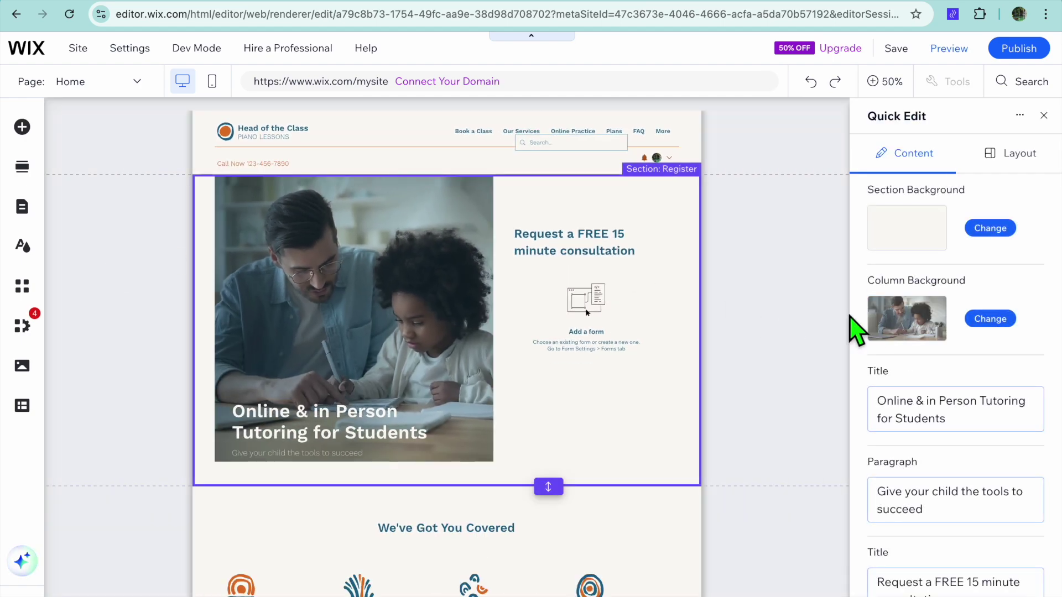
pyautogui.click(1003, 319)
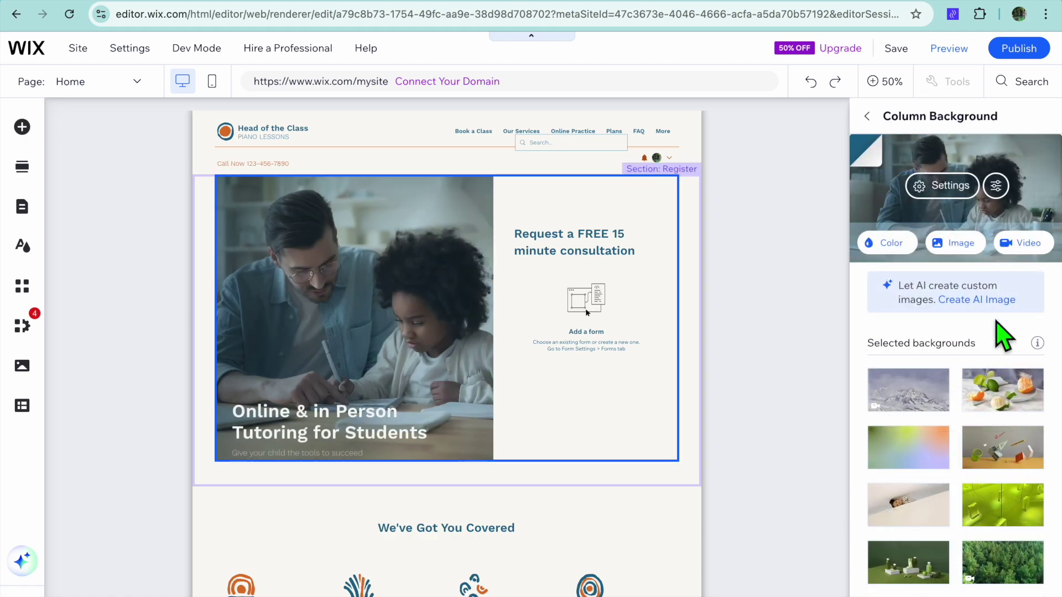
pyautogui.click(961, 246)
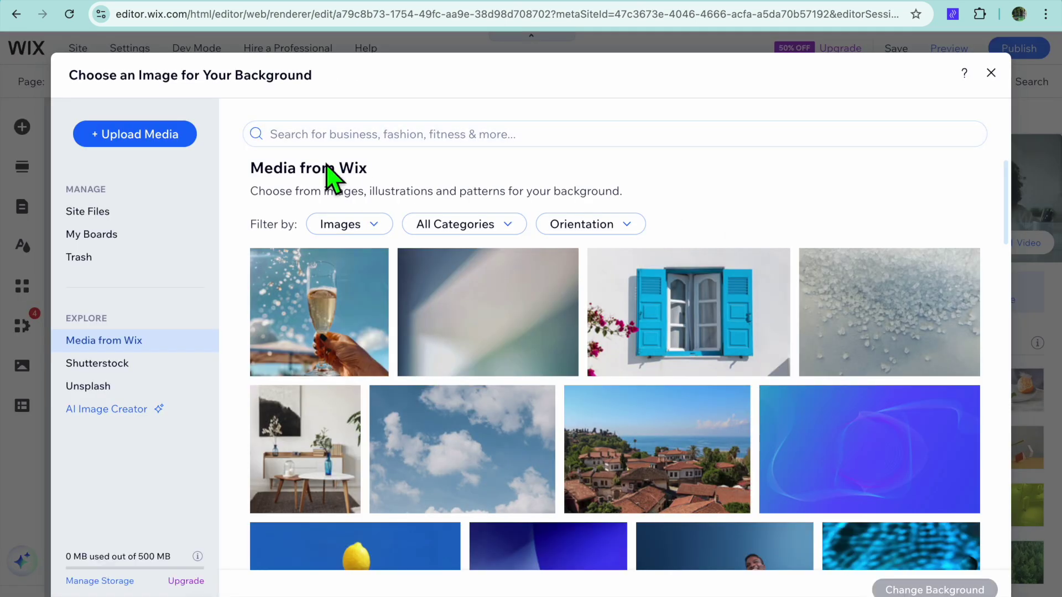
pyautogui.click(125, 342)
pyautogui.click(400, 135)
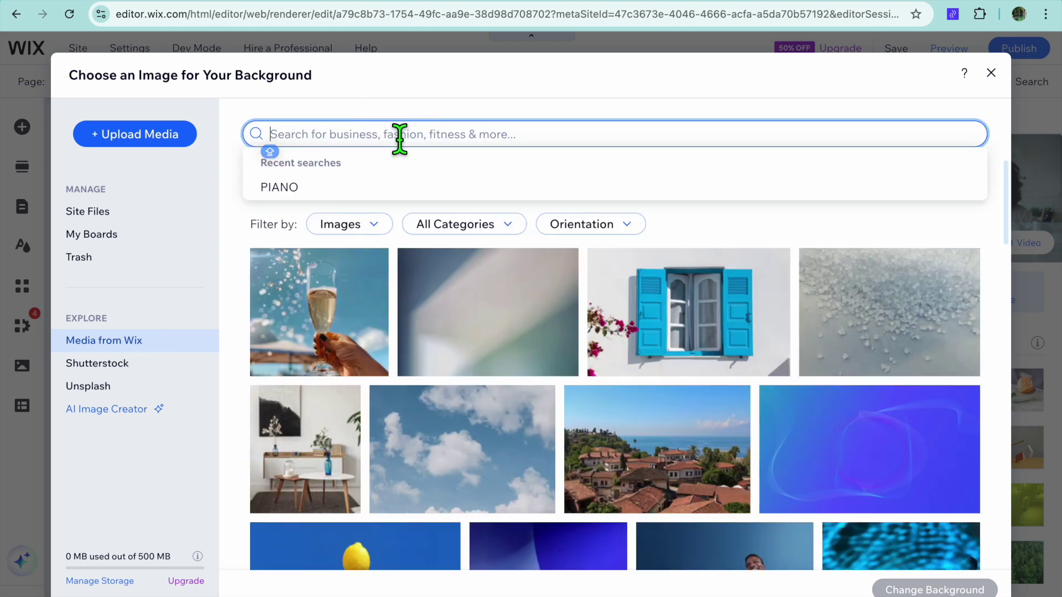
pyautogui.click(332, 187)
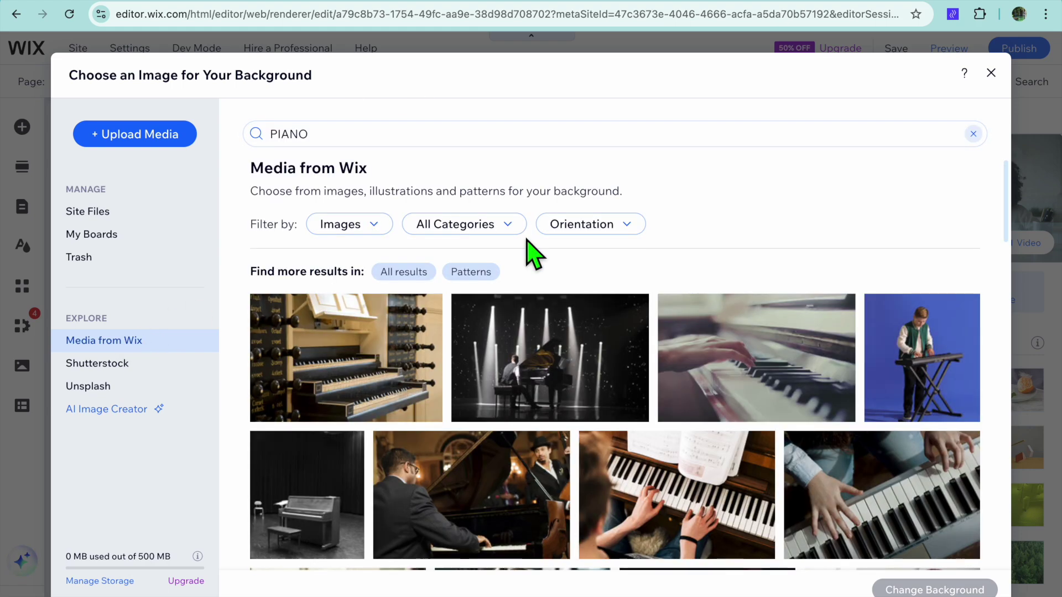
# Step: Apply the Piano Class photo as the column background and close the section's quick editing
pyautogui.scroll(-4, 672, 350)
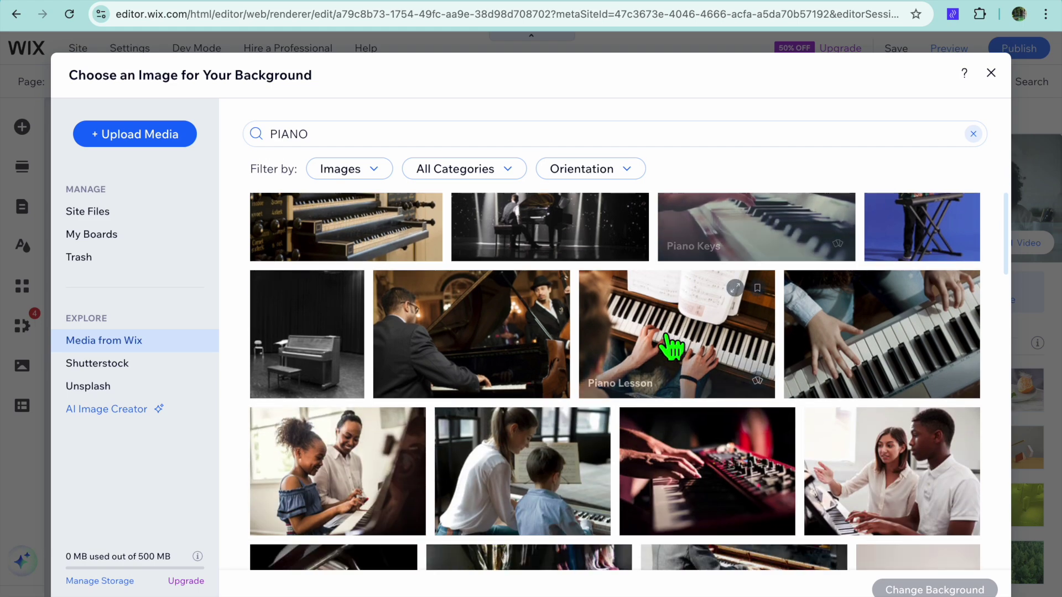
pyautogui.scroll(-2, 672, 349)
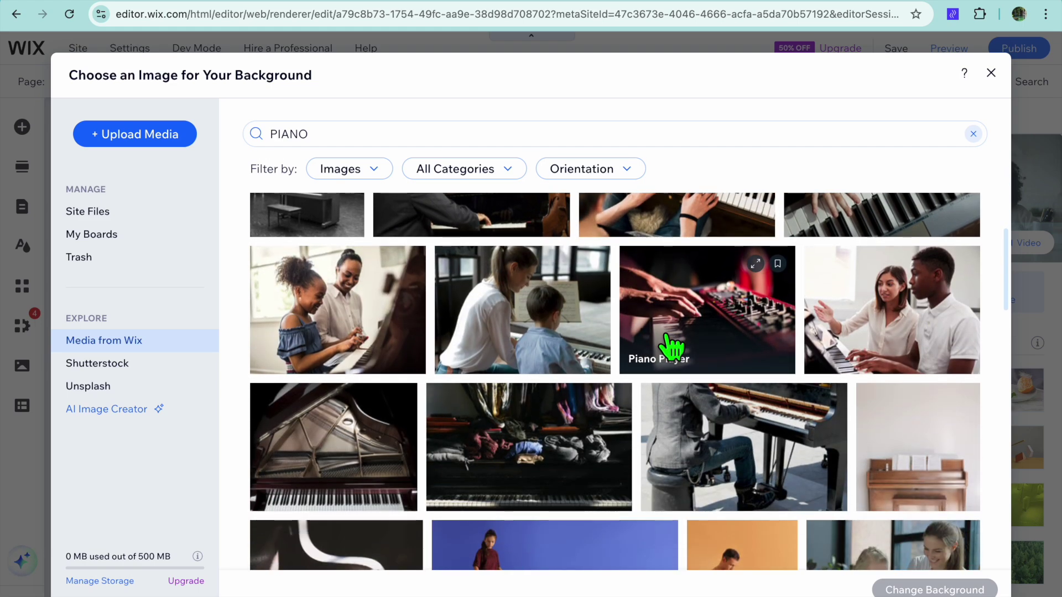
pyautogui.click(526, 332)
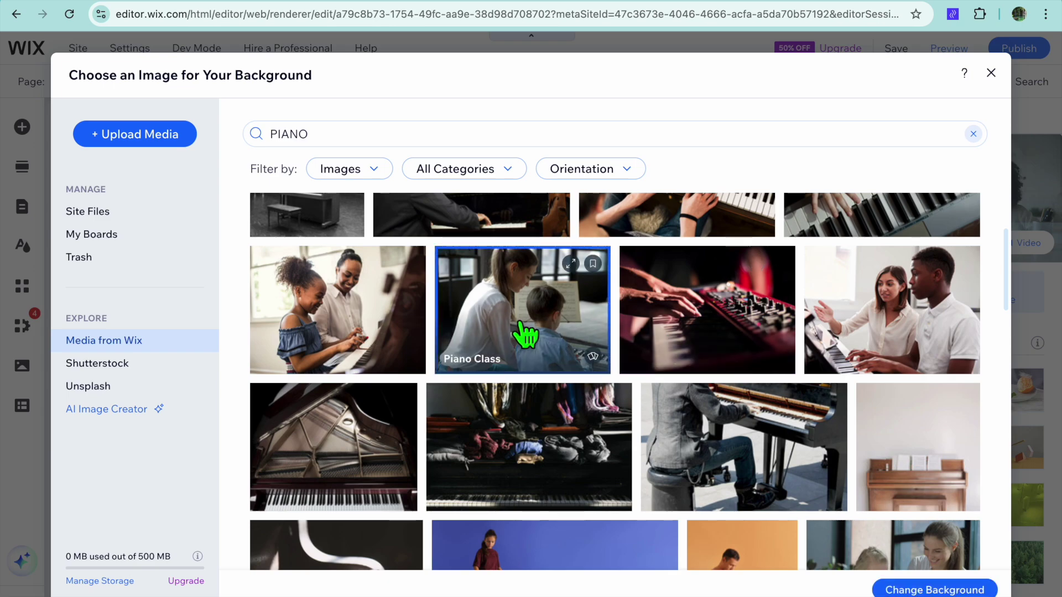
pyautogui.click(927, 591)
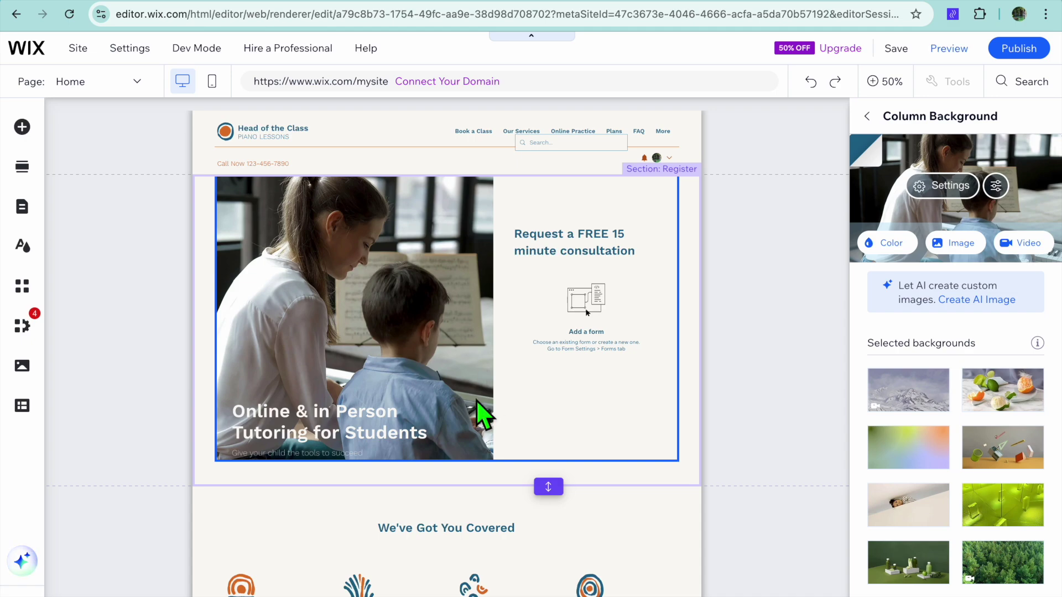
pyautogui.click(867, 117)
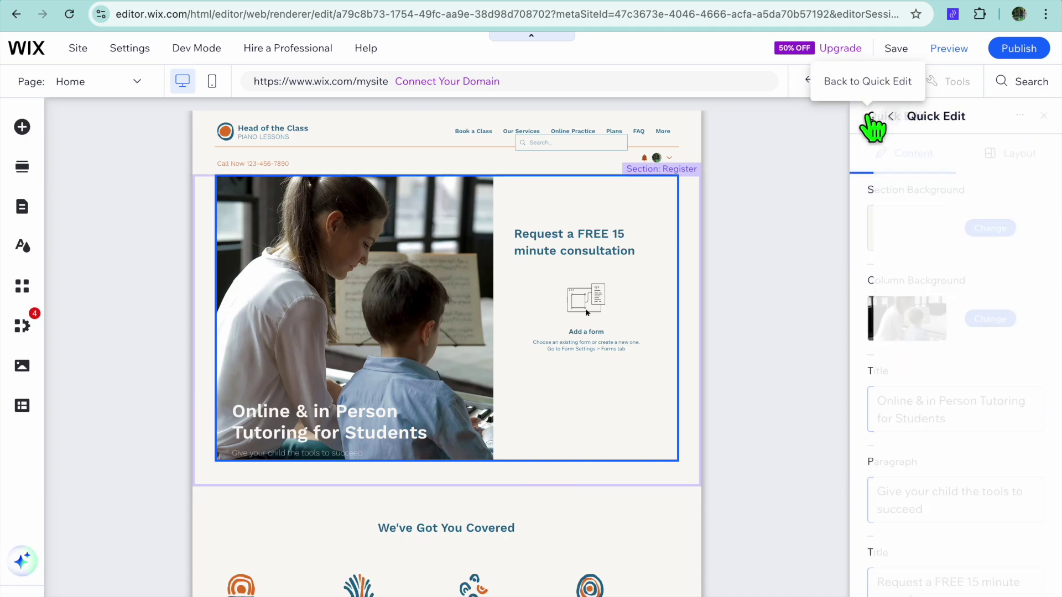
pyautogui.scroll(-3, 902, 304)
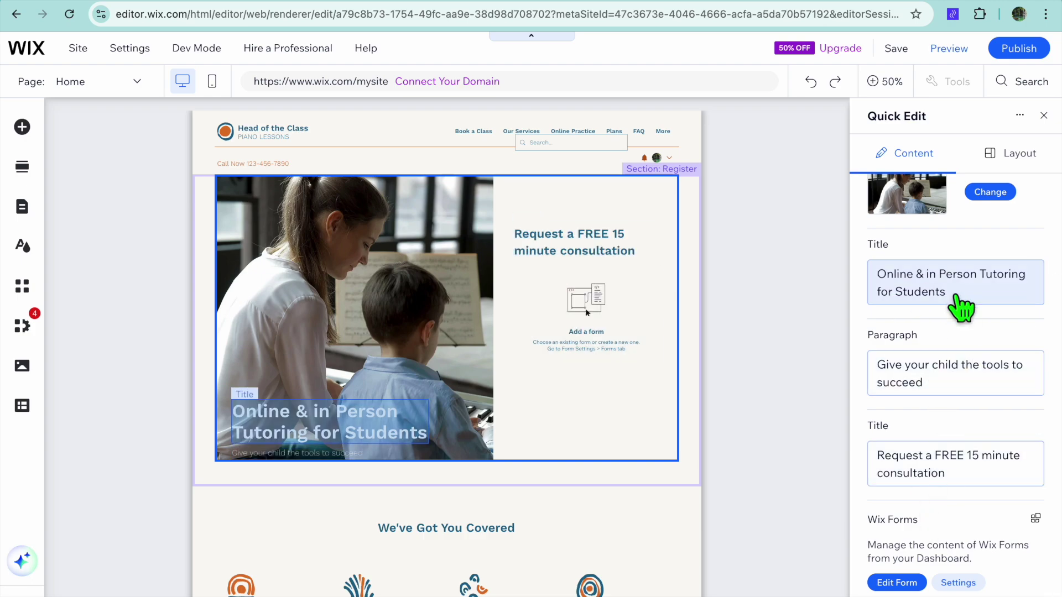
pyautogui.click(1044, 116)
pyautogui.click(623, 377)
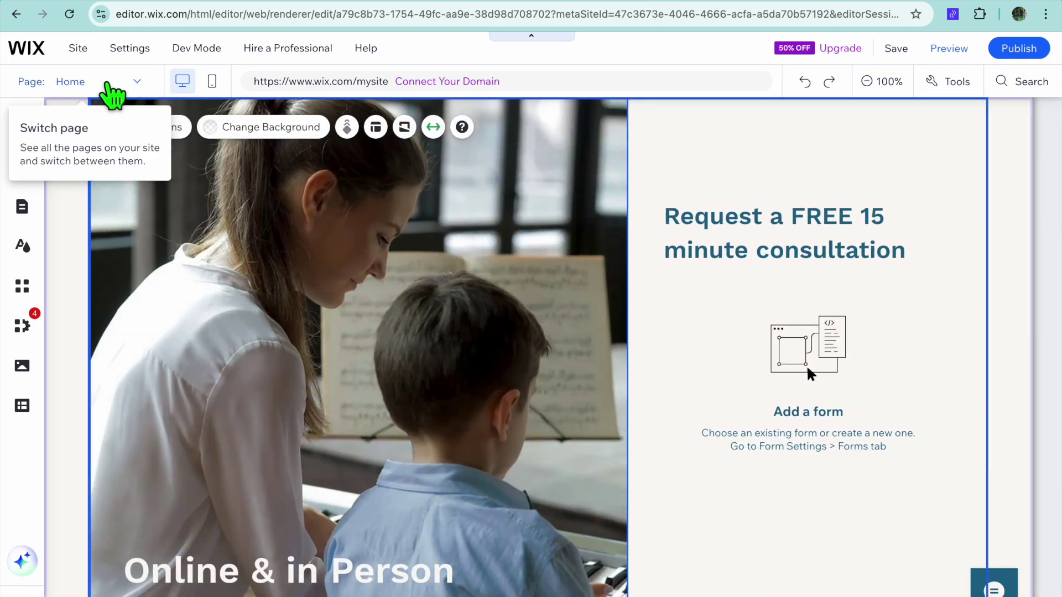
# Step: Switch to the Book a Class page and look through its weekly class schedule
pyautogui.click(106, 83)
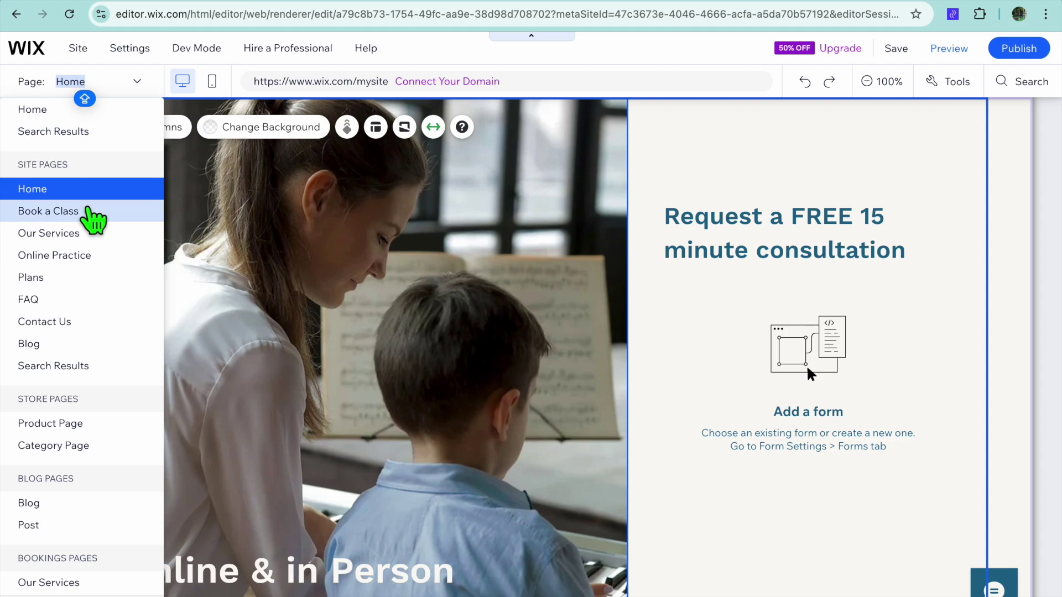
pyautogui.click(87, 211)
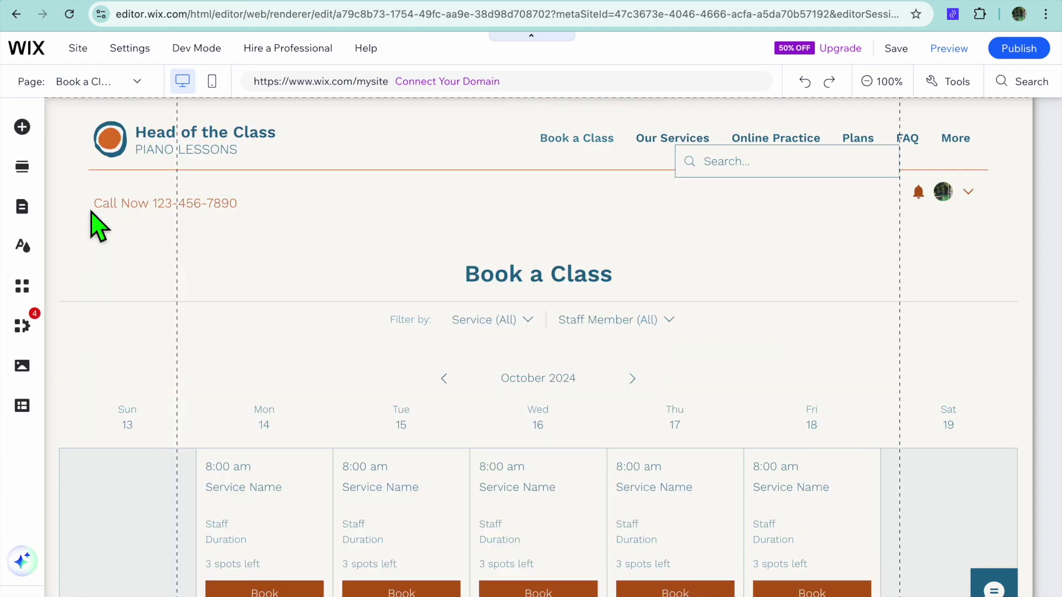
pyautogui.scroll(-1, 282, 254)
pyautogui.scroll(-6, 286, 256)
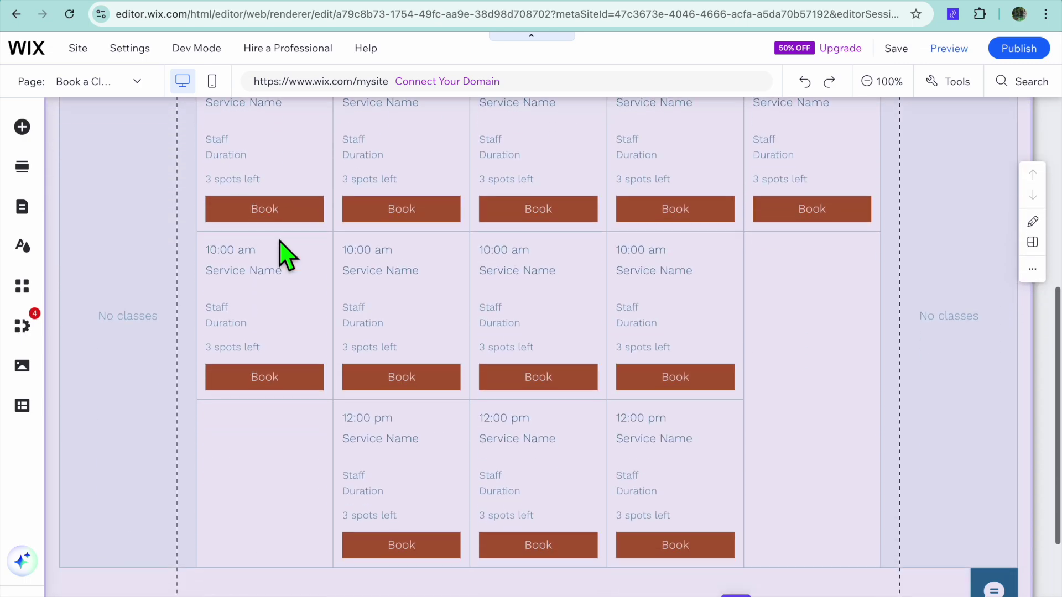
pyautogui.scroll(7, 286, 255)
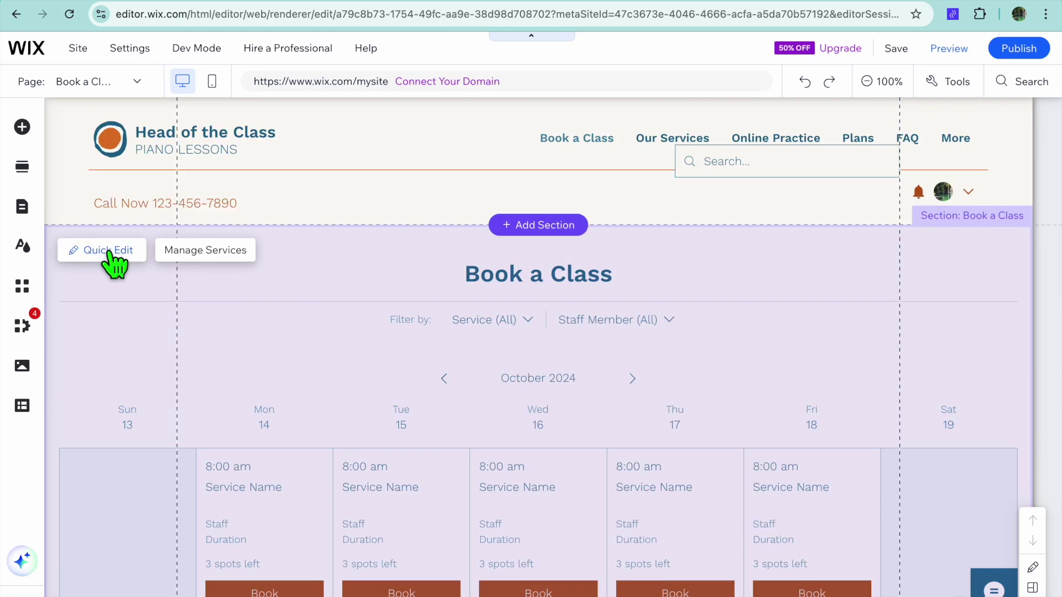
pyautogui.scroll(-10, 267, 325)
pyautogui.scroll(10, 273, 325)
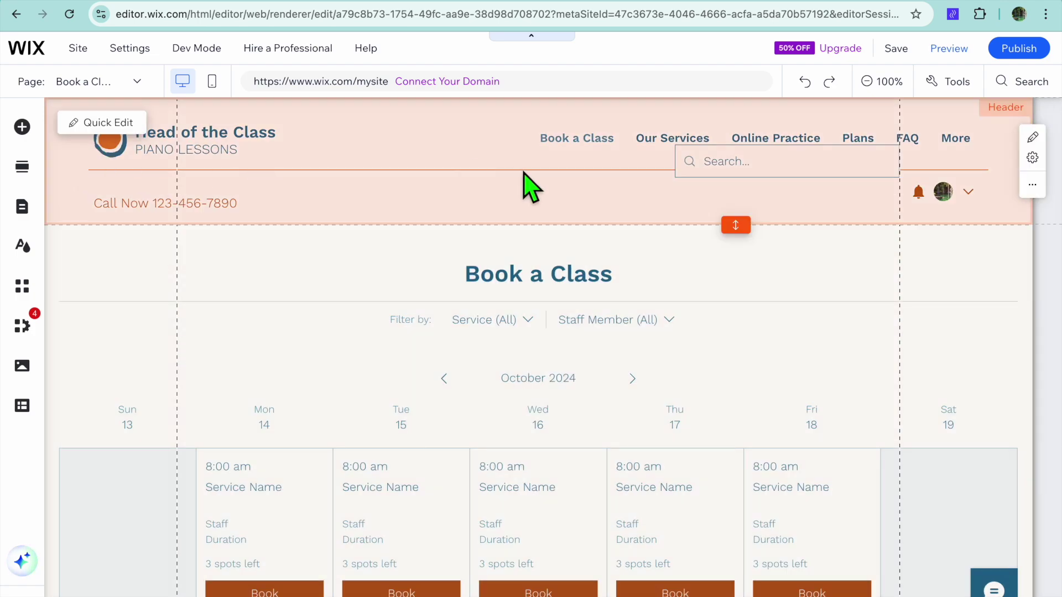
# Step: Preview the site, go to its home page and look through the page's sections
pyautogui.click(954, 63)
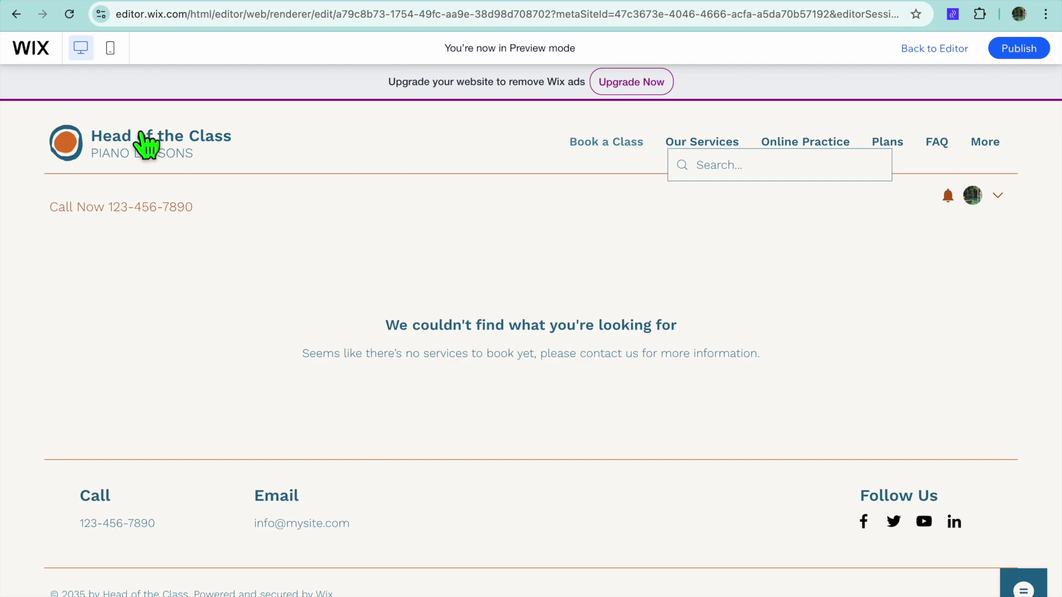
pyautogui.click(145, 143)
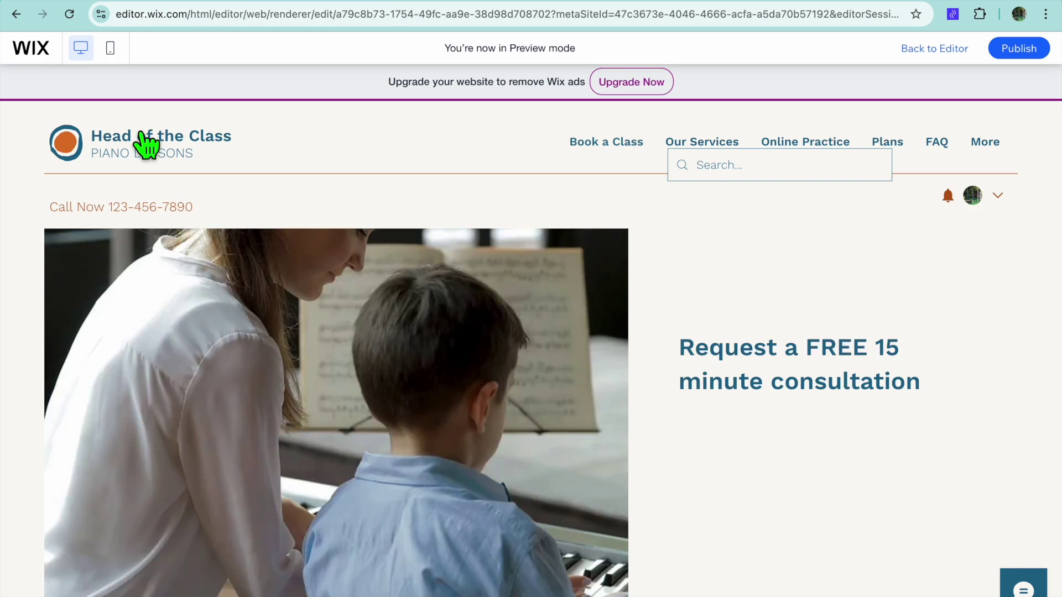
pyautogui.scroll(-3, 408, 316)
pyautogui.scroll(-20, 402, 306)
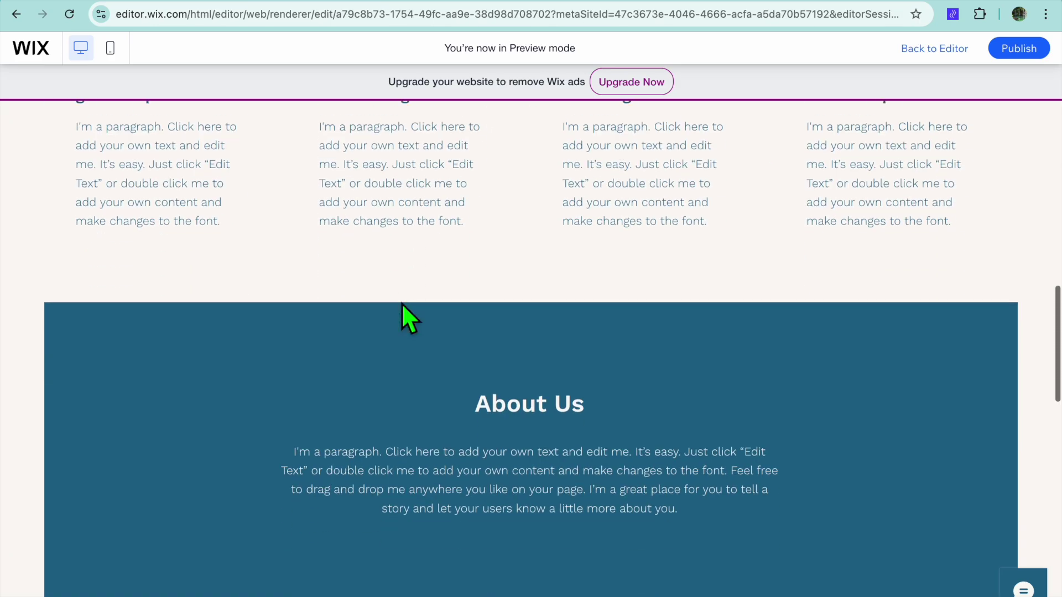
pyautogui.scroll(-5, 402, 303)
pyautogui.scroll(20, 402, 303)
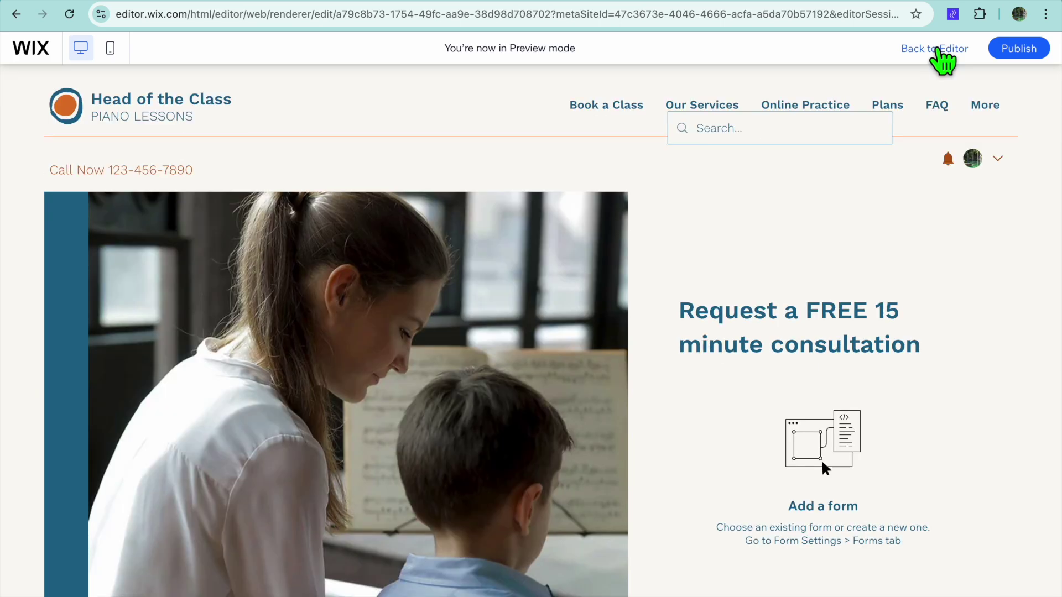
# Step: Leave the site preview and switch the editor to the FAQ page
pyautogui.click(939, 50)
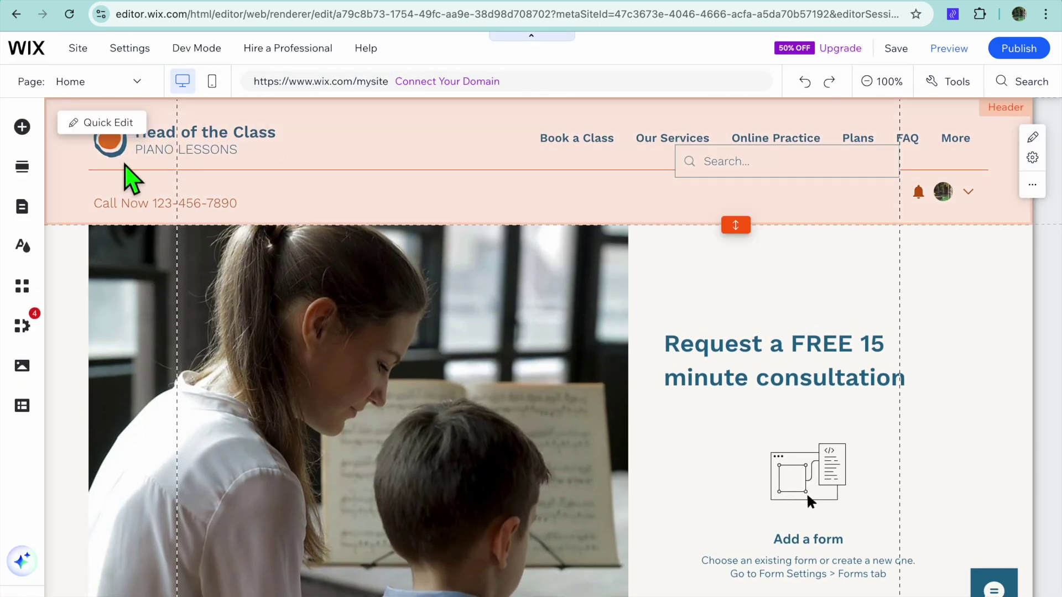
pyautogui.click(122, 84)
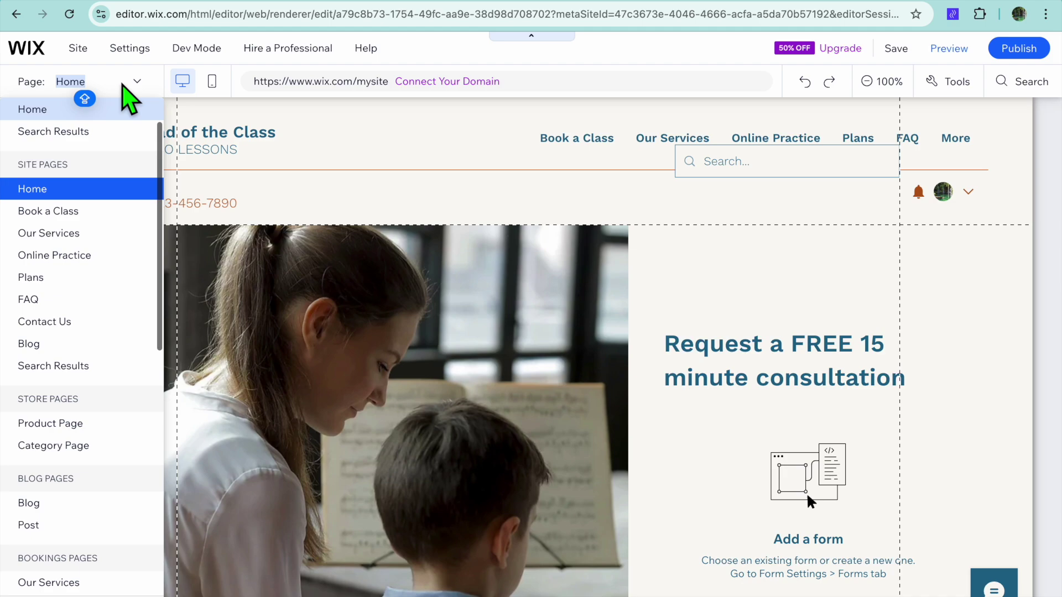
pyautogui.scroll(-1, 94, 362)
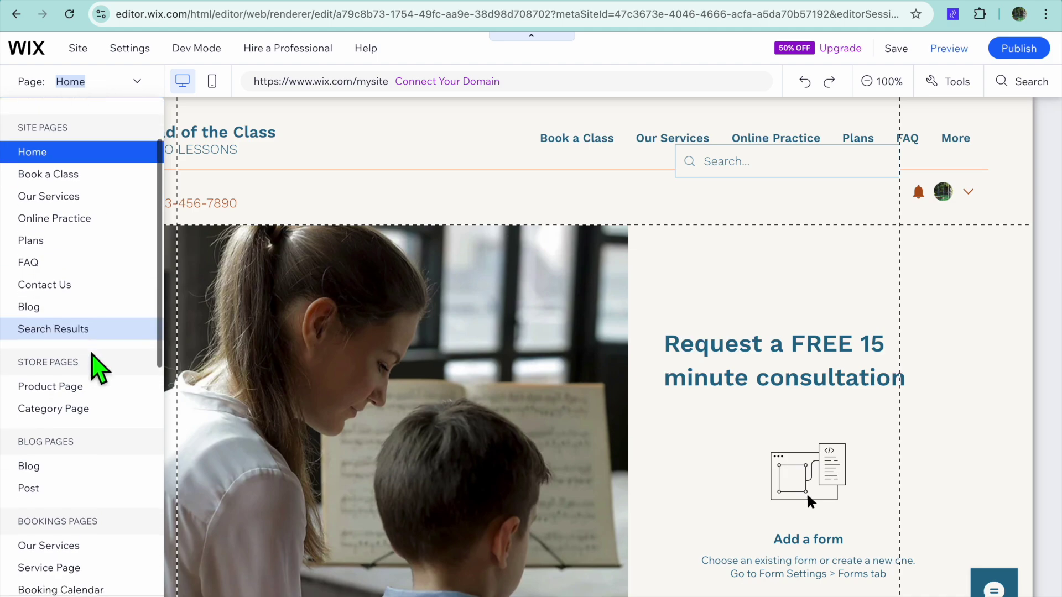
pyautogui.click(52, 284)
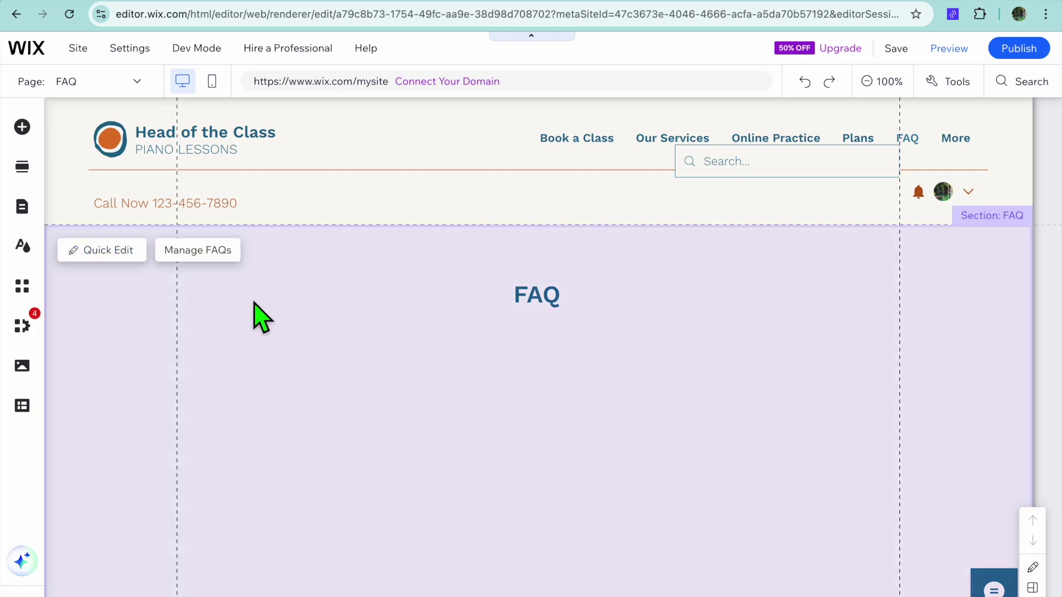
# Step: Examine the edit form for the question "What is an FAQ section?" in the FAQ manager, cancel it, and look through the FAQ page
pyautogui.click(194, 250)
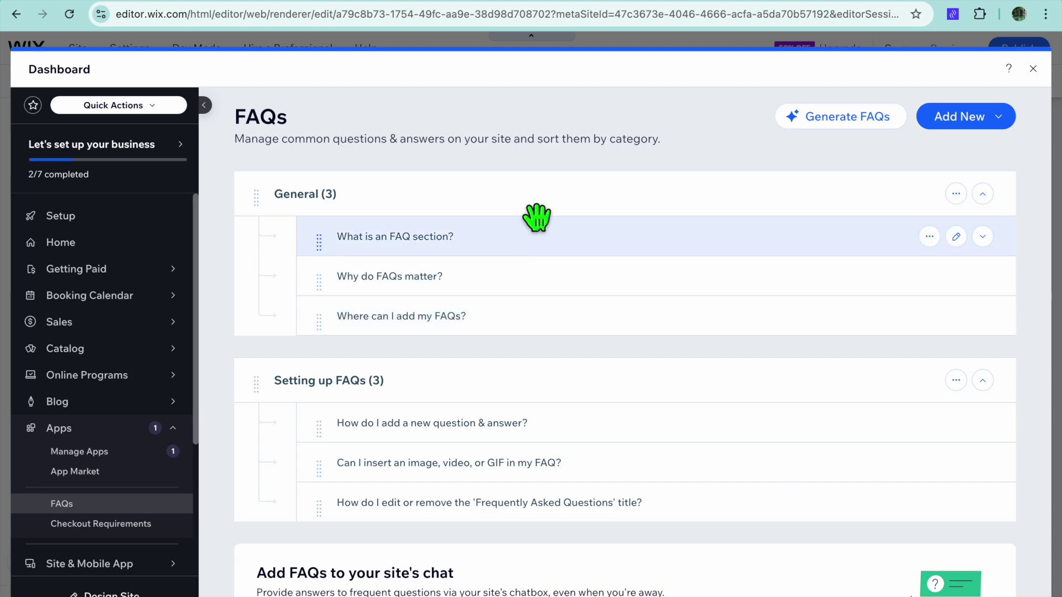
pyautogui.click(956, 237)
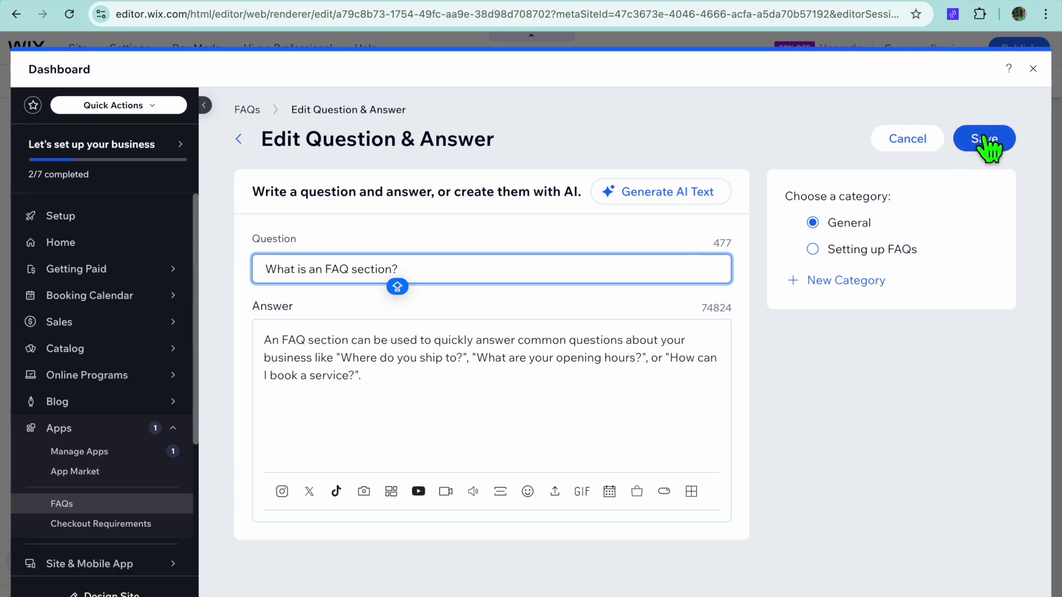
pyautogui.click(920, 146)
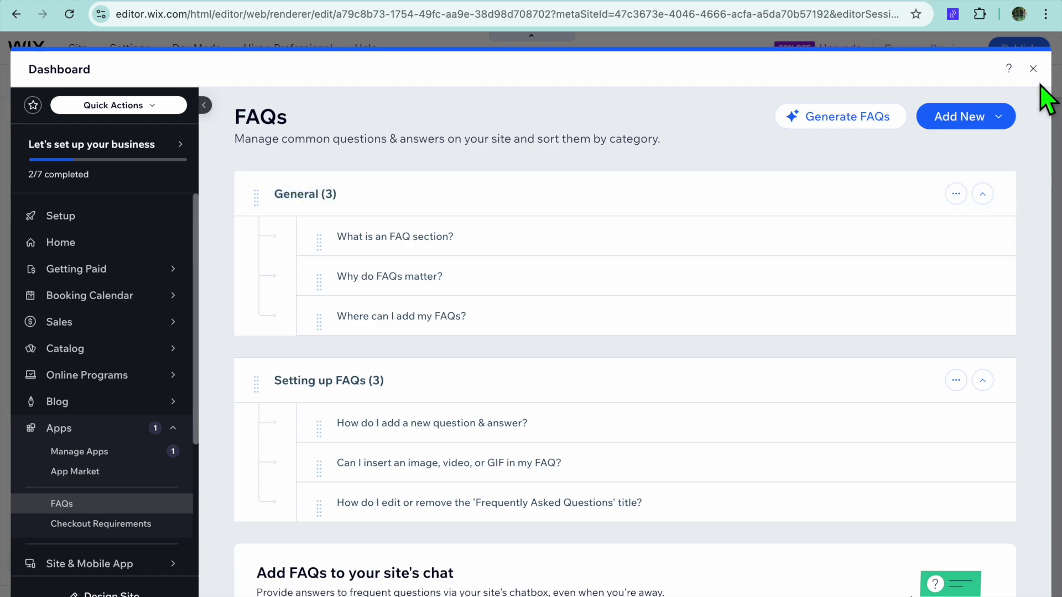
pyautogui.click(1033, 68)
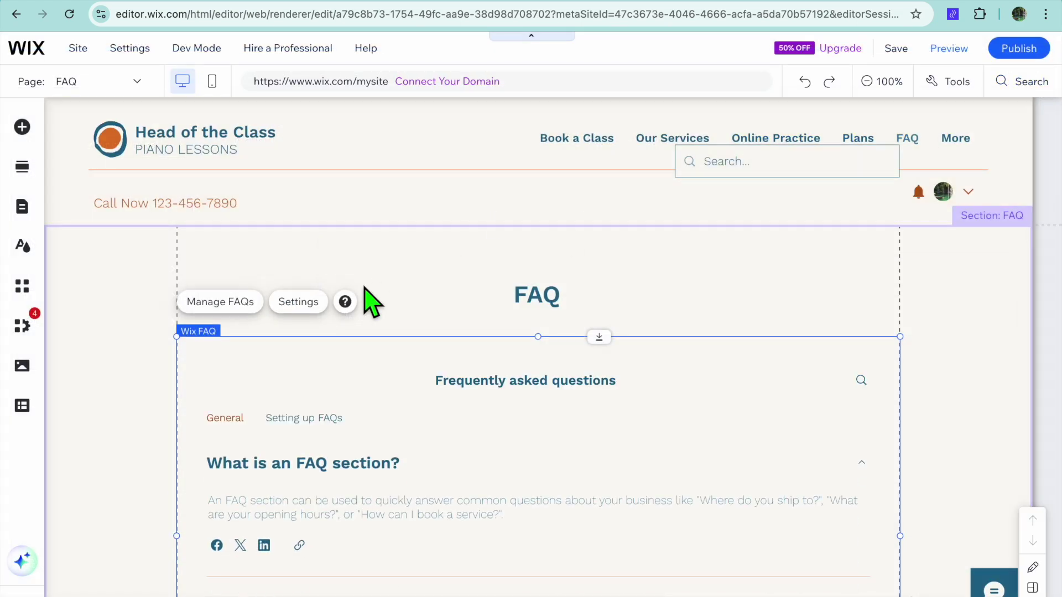
pyautogui.scroll(-4, 366, 289)
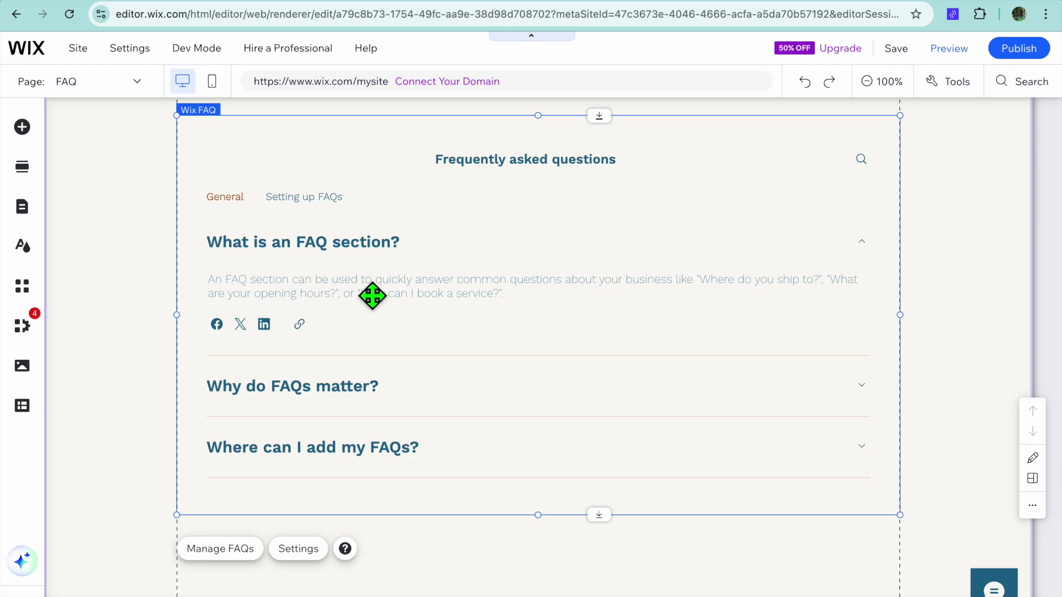
pyautogui.scroll(1, 372, 296)
pyautogui.scroll(-5, 373, 296)
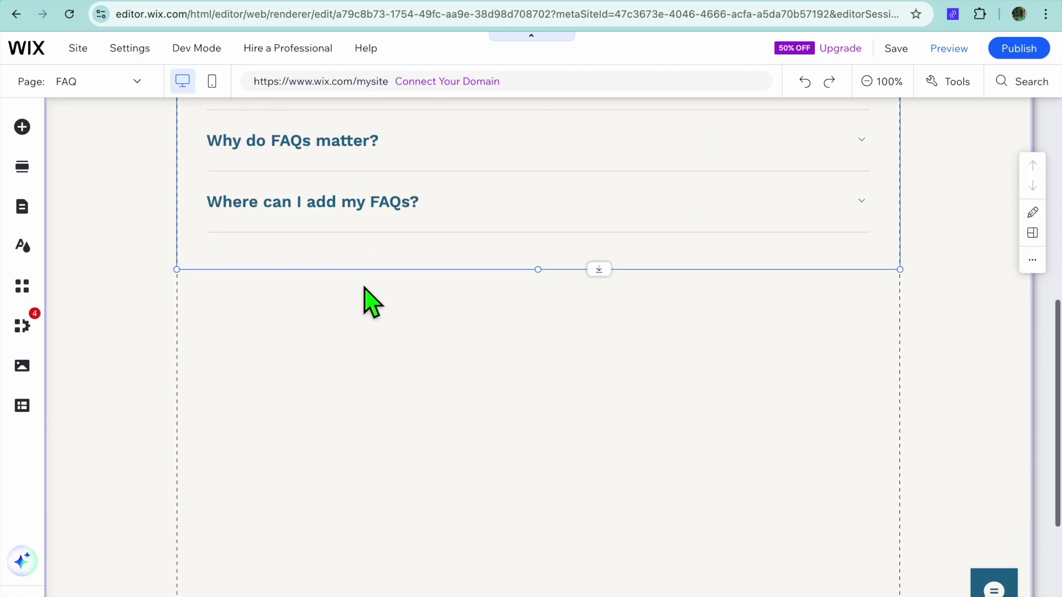
pyautogui.scroll(-1, 373, 302)
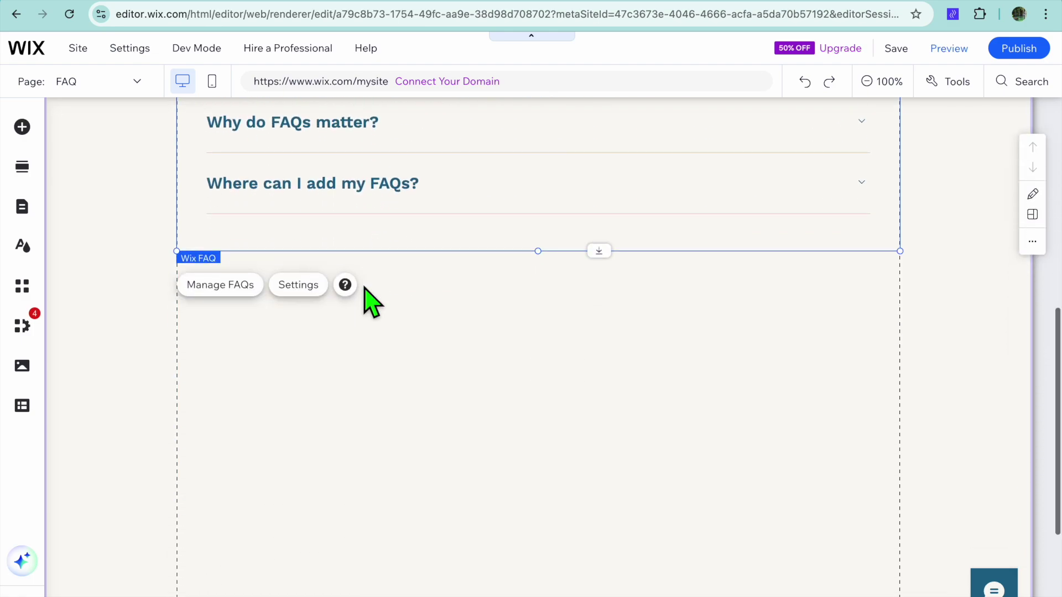